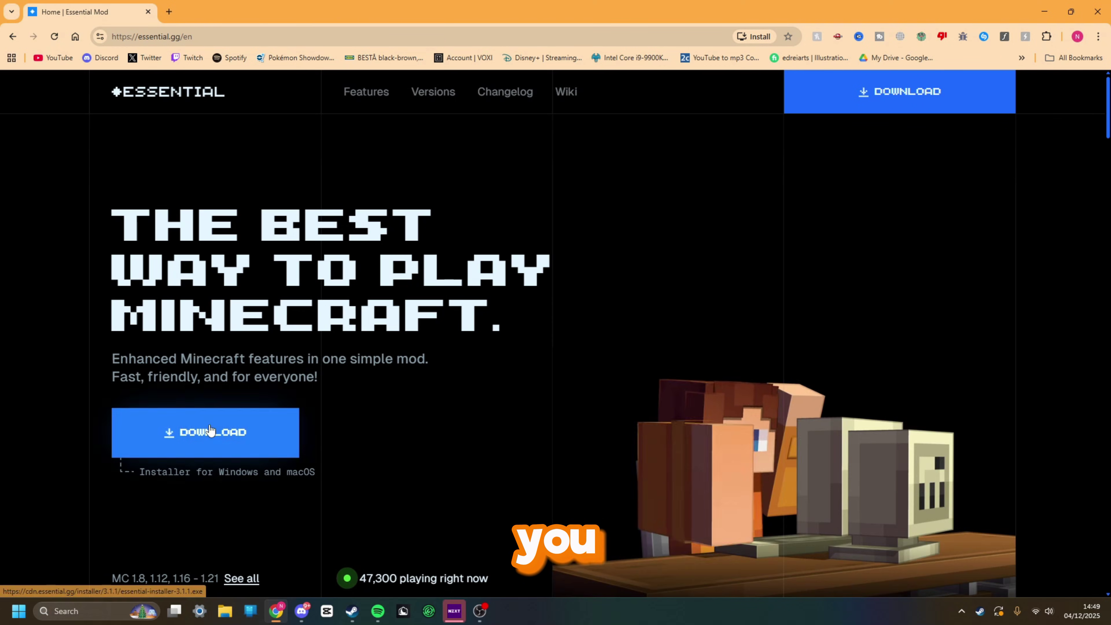
Download the Essential installer (essential-installer-3.1.1.exe) from essential.gg and confirm it in Chrome's downloads.
{"action": "left_click", "coordinate": [210, 431]}
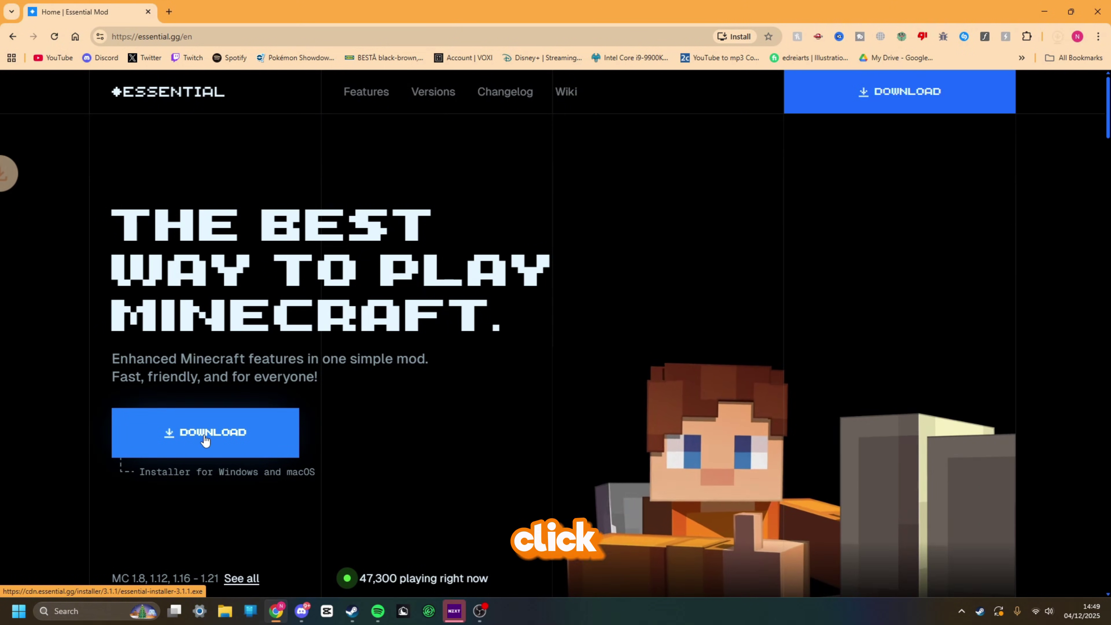
{"action": "left_click", "coordinate": [1060, 38]}
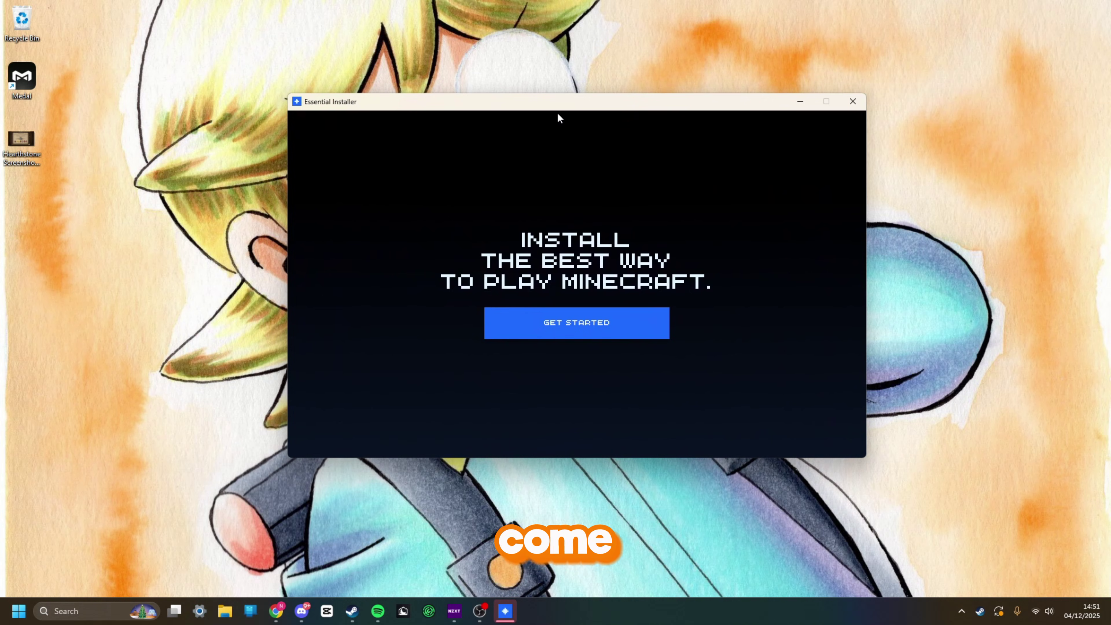
Start the Essential Installer setup and choose Minecraft Launcher, then review its installation list.
{"action": "left_click_drag", "start_coordinate": [556, 109], "coordinate": [532, 102]}
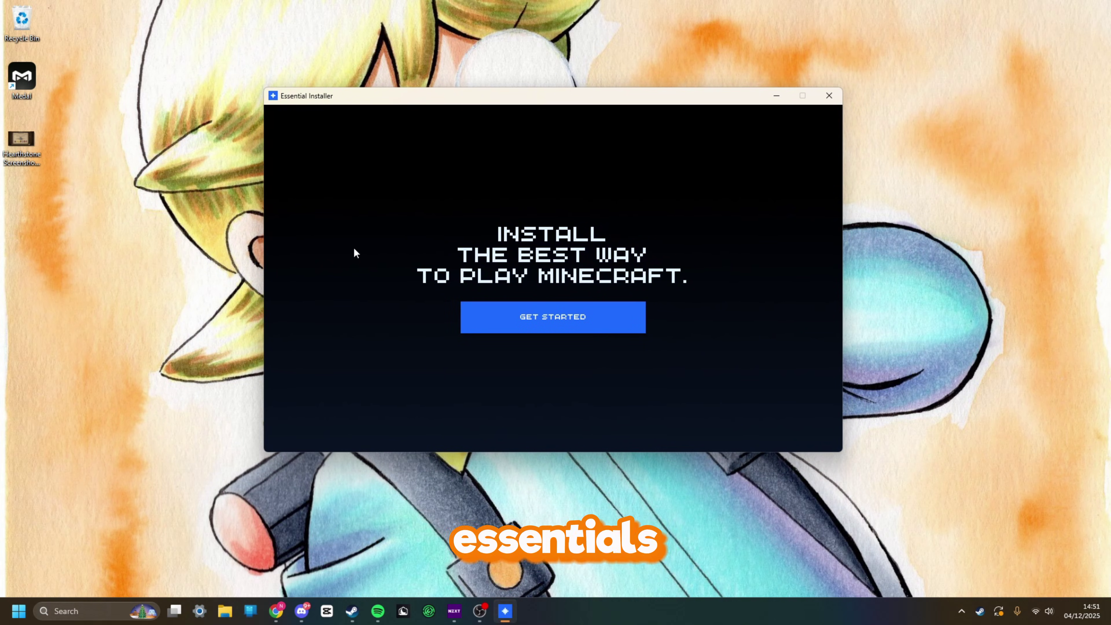
{"action": "left_click", "coordinate": [539, 326]}
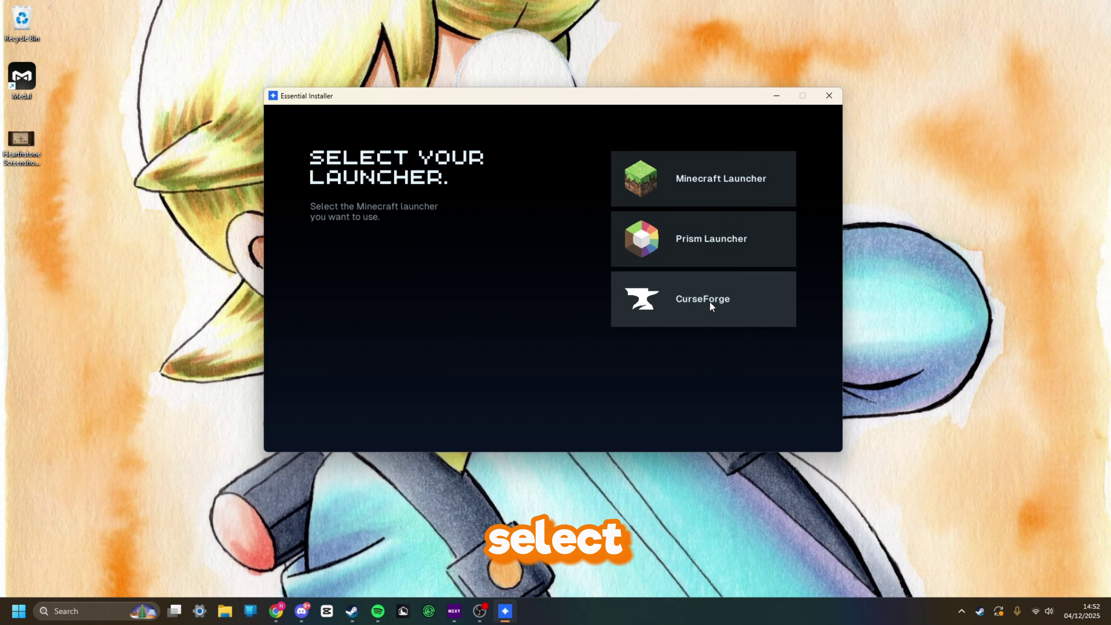
{"action": "left_click", "coordinate": [751, 177]}
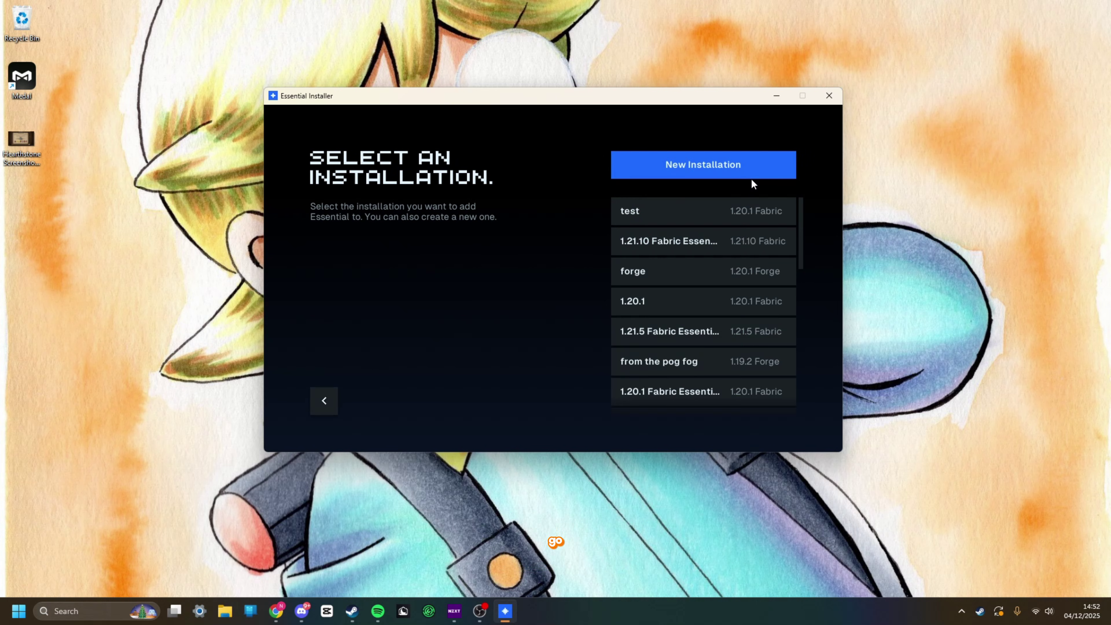
{"action": "scroll", "coordinate": [731, 365], "scroll_direction": "down", "scroll_amount": 6}
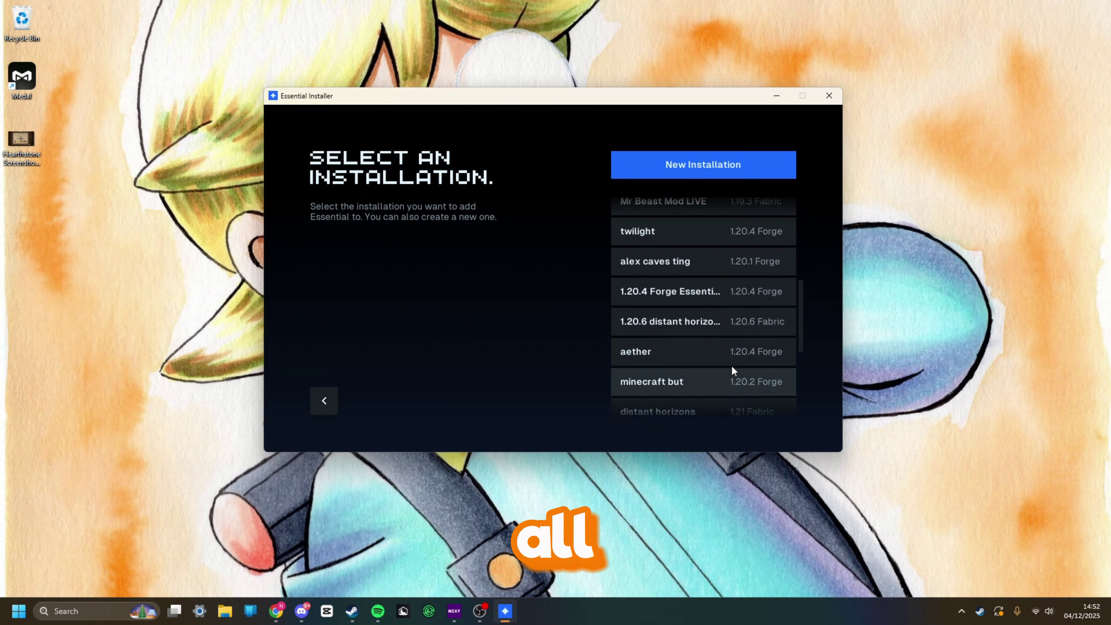
{"action": "scroll", "coordinate": [728, 334], "scroll_direction": "up", "scroll_amount": 3}
{"action": "scroll", "coordinate": [722, 321], "scroll_direction": "up", "scroll_amount": 2}
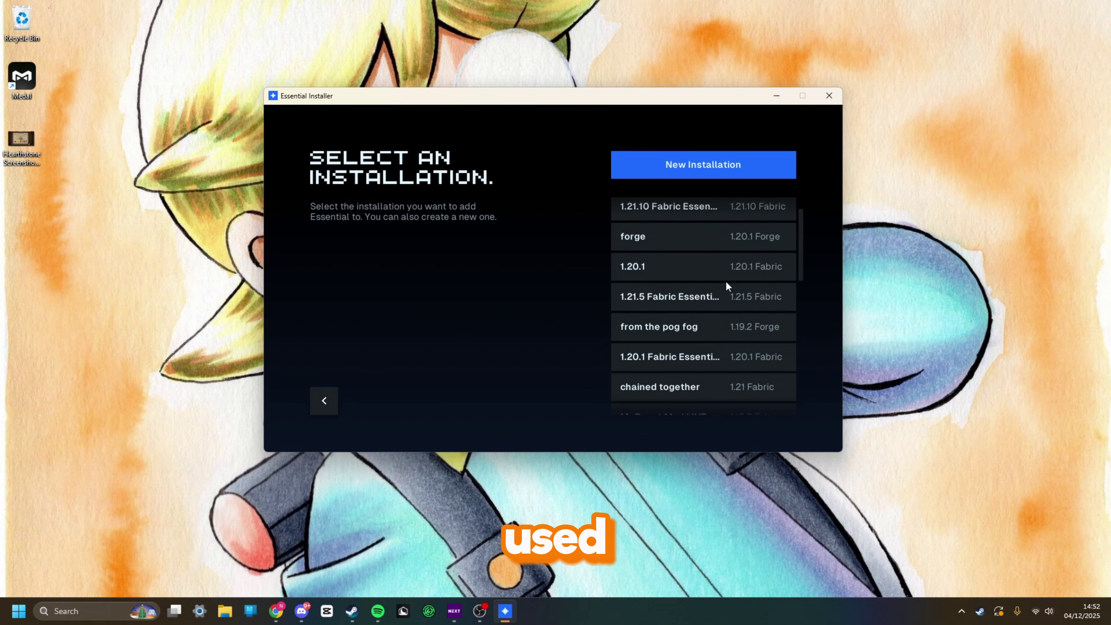
{"action": "scroll", "coordinate": [724, 297], "scroll_direction": "down", "scroll_amount": 3}
{"action": "scroll", "coordinate": [725, 324], "scroll_direction": "up", "scroll_amount": 5}
Create an installation named 'video' for Minecraft 1.21.1 with NeoForge and install Essential.
{"action": "left_click", "coordinate": [714, 168]}
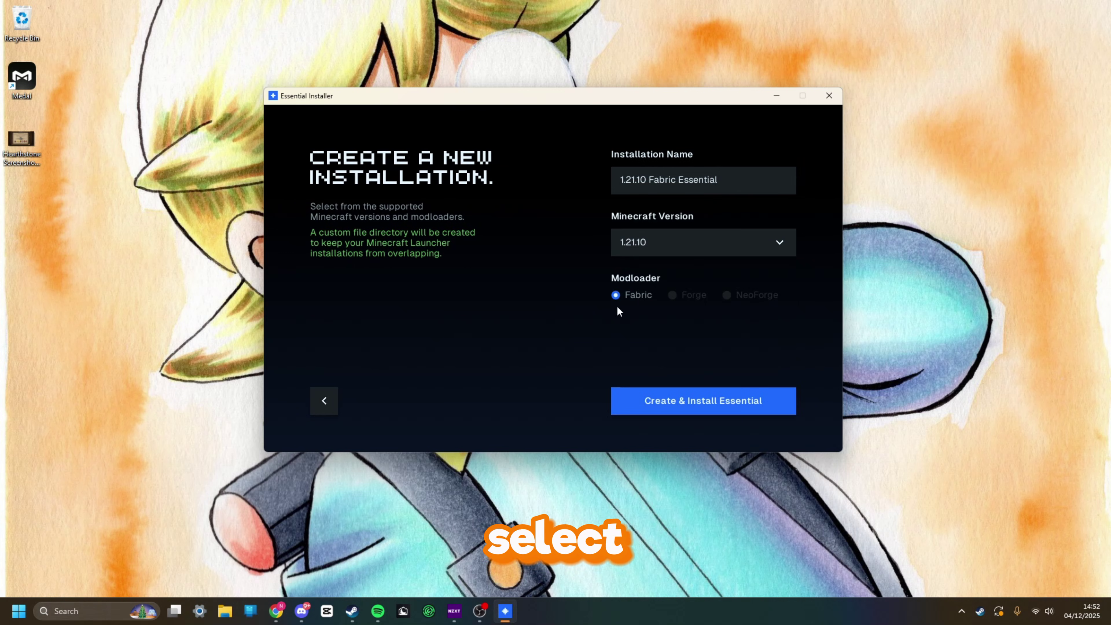
{"action": "left_click", "coordinate": [691, 241]}
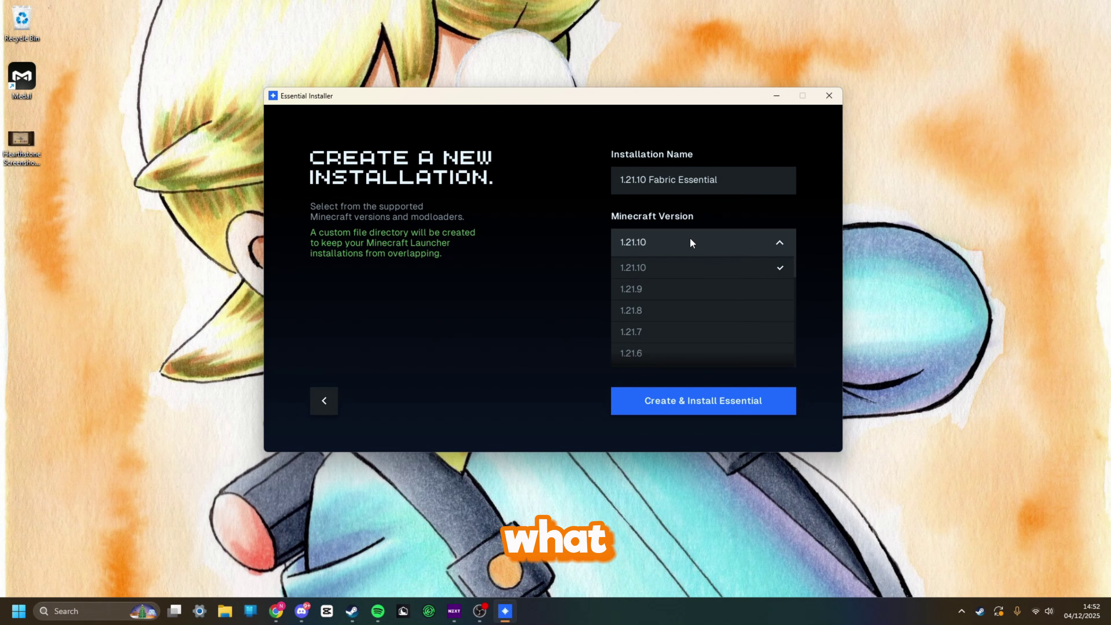
{"action": "left_click", "coordinate": [691, 240]}
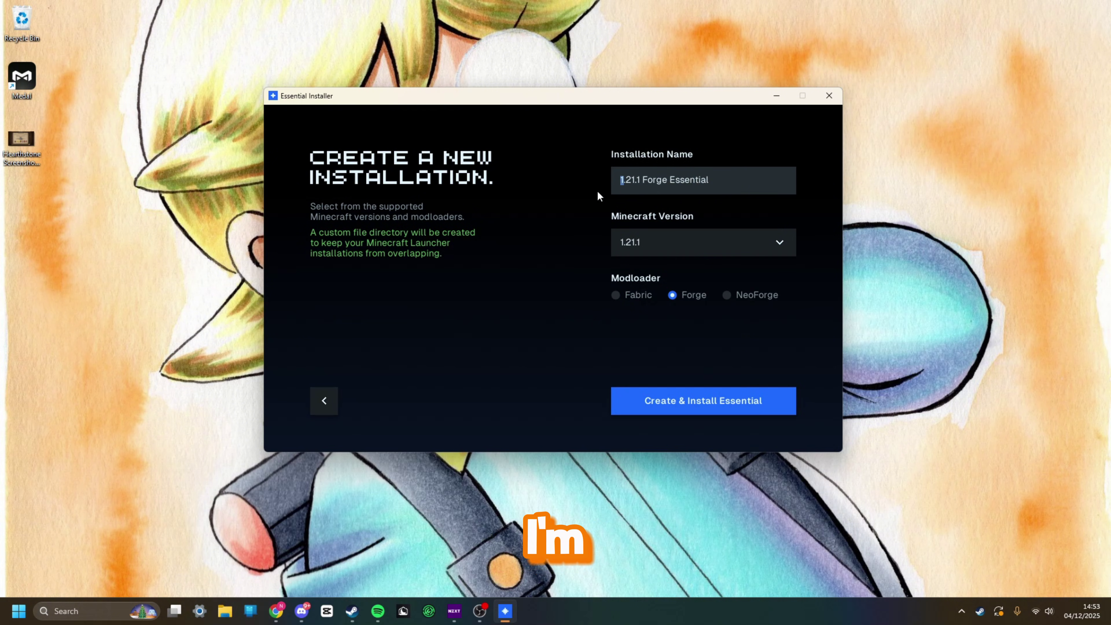
{"action": "key", "text": "ctrl+a"}
{"action": "key", "text": "BackSpace"}
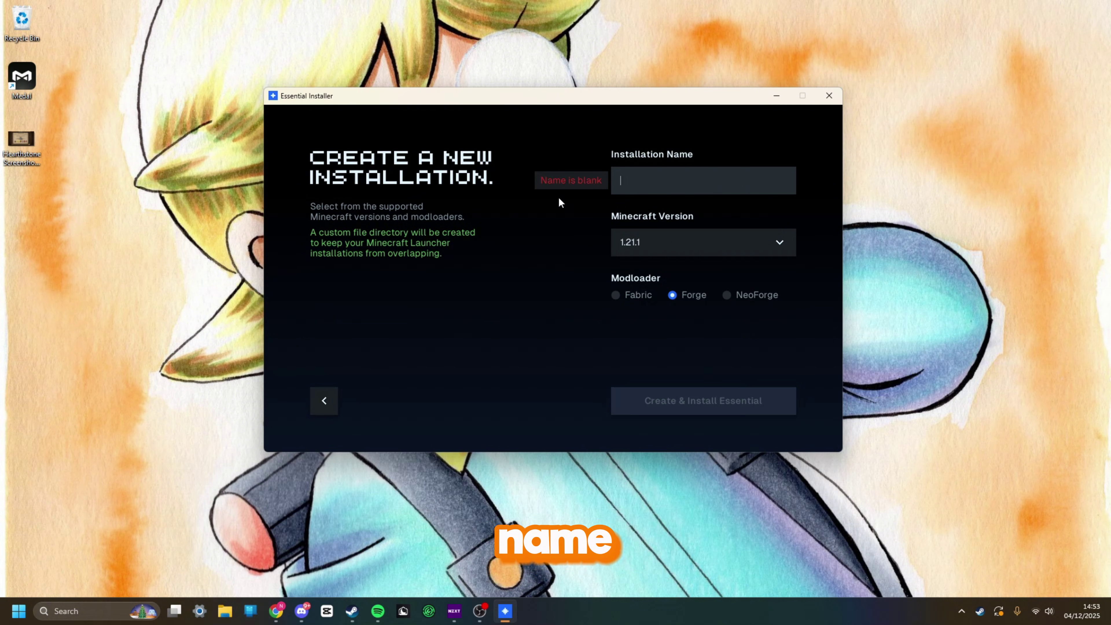
{"action": "type", "text": "video"}
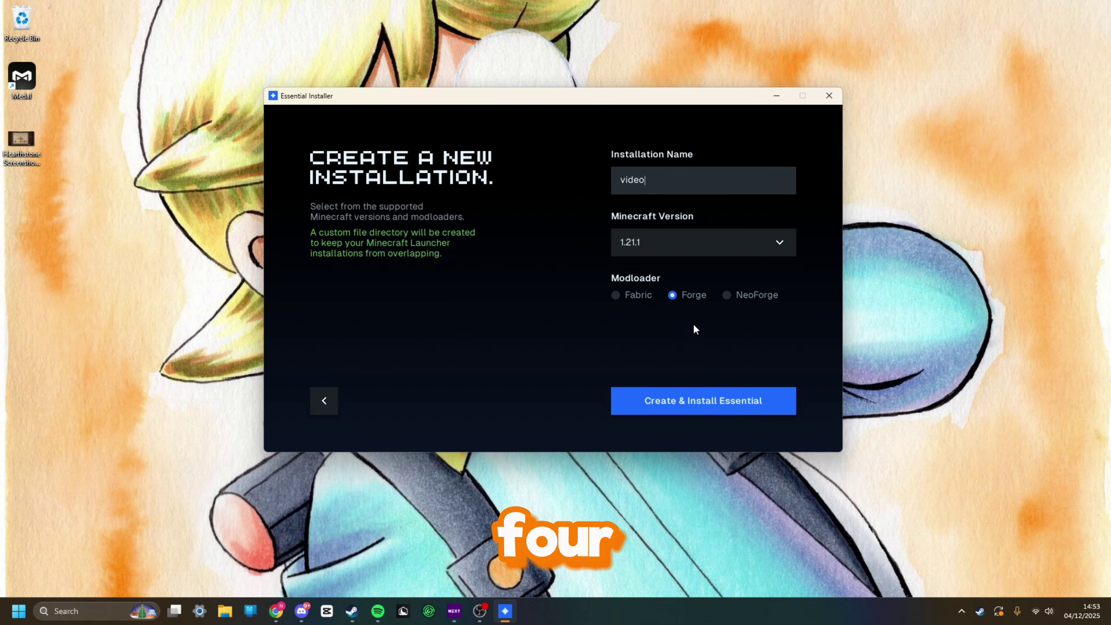
{"action": "left_click", "coordinate": [736, 297]}
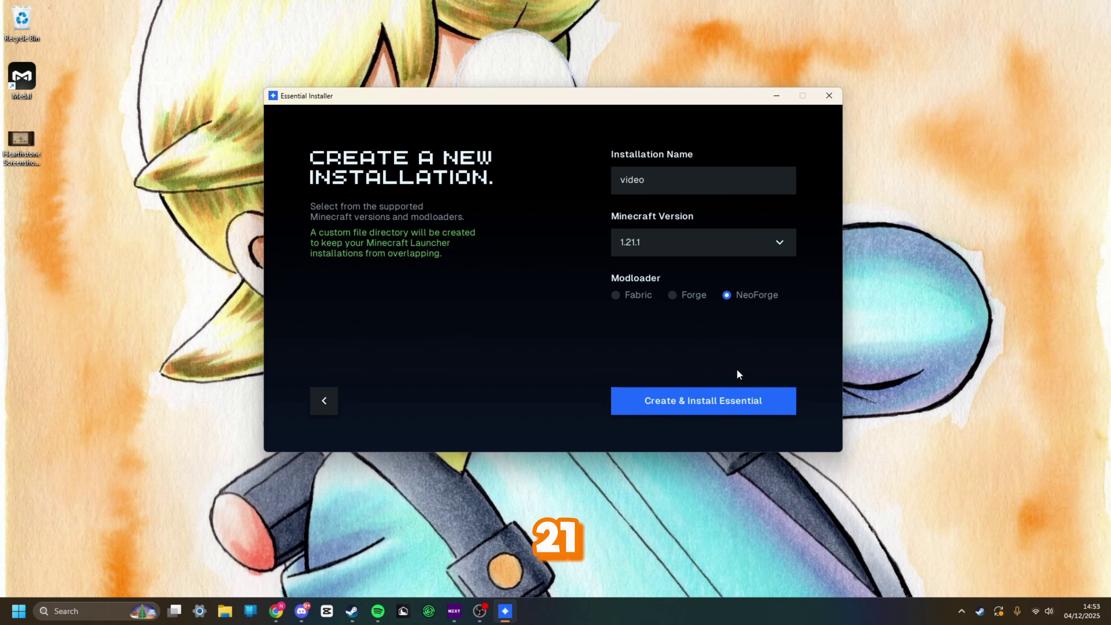
{"action": "left_click", "coordinate": [723, 402]}
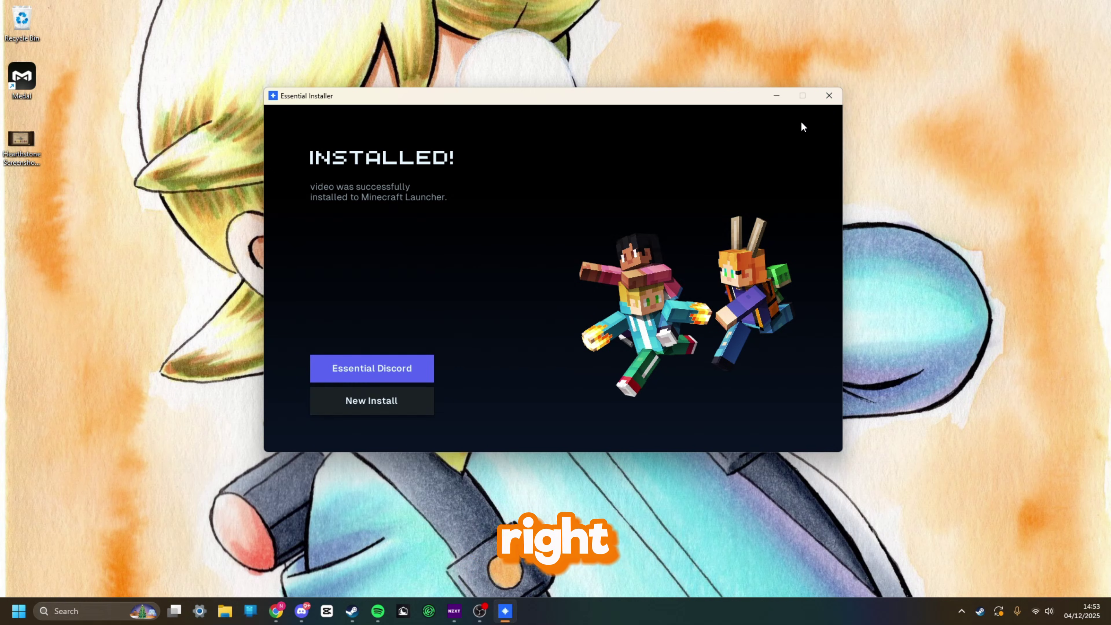
Close the Essential Installer once the INSTALLED! screen appears.
{"action": "left_click", "coordinate": [829, 96]}
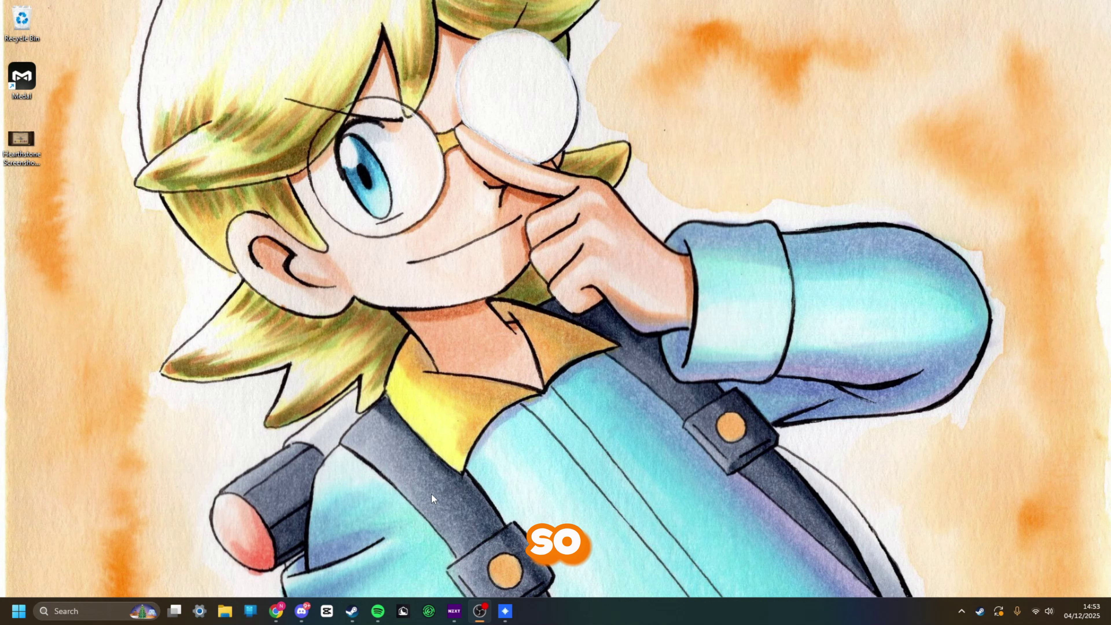
Browse from AppData Roaming into .minecraft and its essential_mod folder.
{"action": "key", "text": "super+r"}
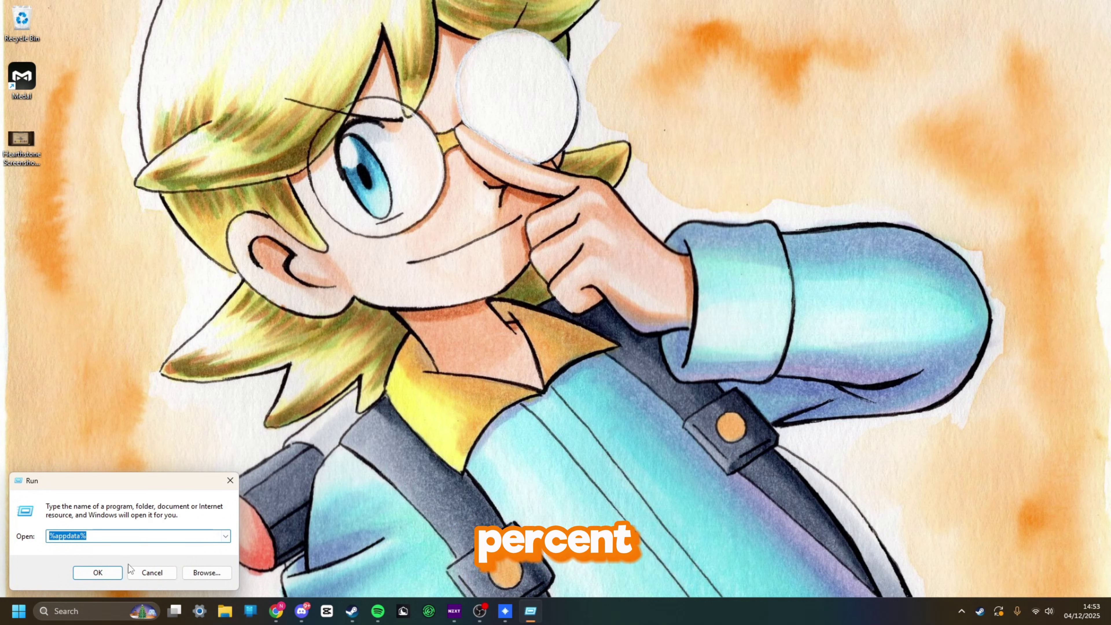
{"action": "left_click", "coordinate": [93, 576]}
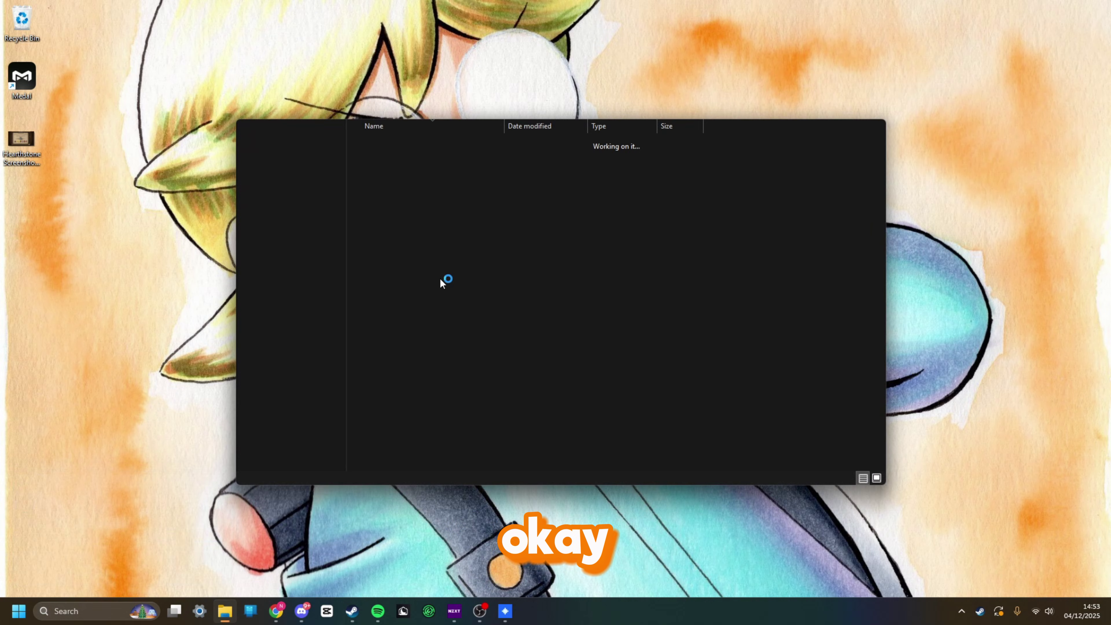
{"action": "scroll", "coordinate": [481, 332], "scroll_direction": "down", "scroll_amount": 4}
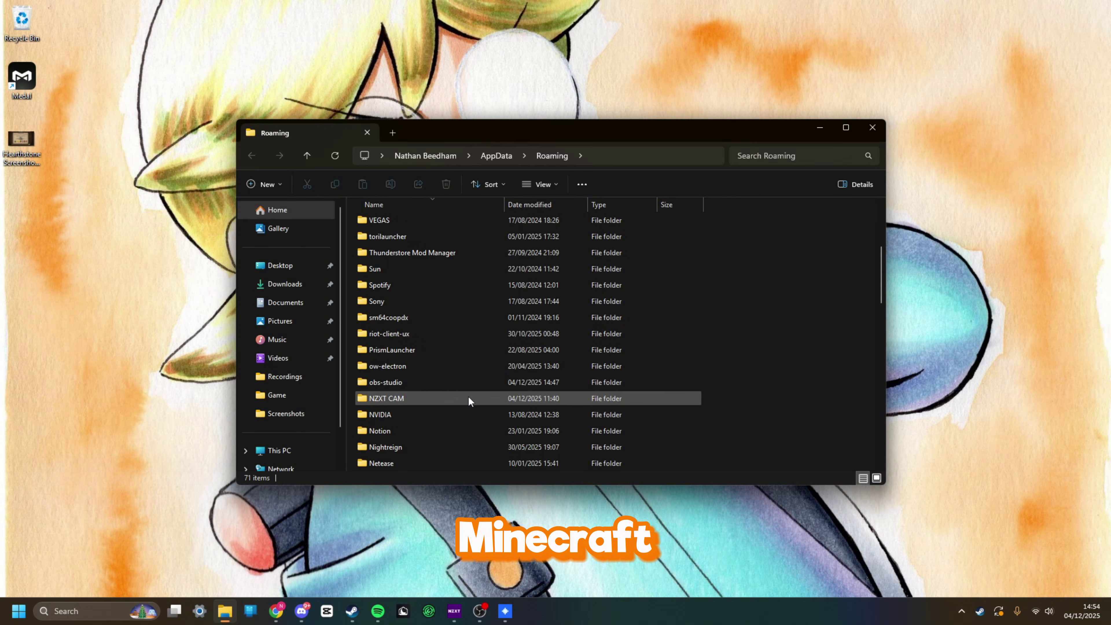
{"action": "scroll", "coordinate": [468, 398], "scroll_direction": "down", "scroll_amount": 4}
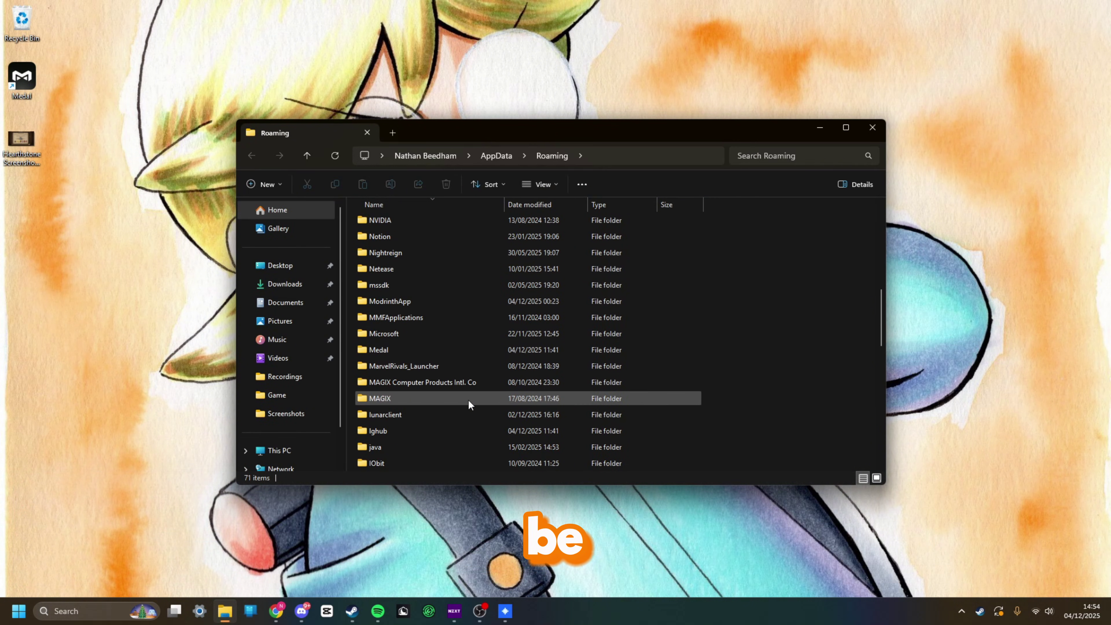
{"action": "scroll", "coordinate": [468, 399], "scroll_direction": "down", "scroll_amount": 3}
{"action": "double_click", "coordinate": [422, 448]}
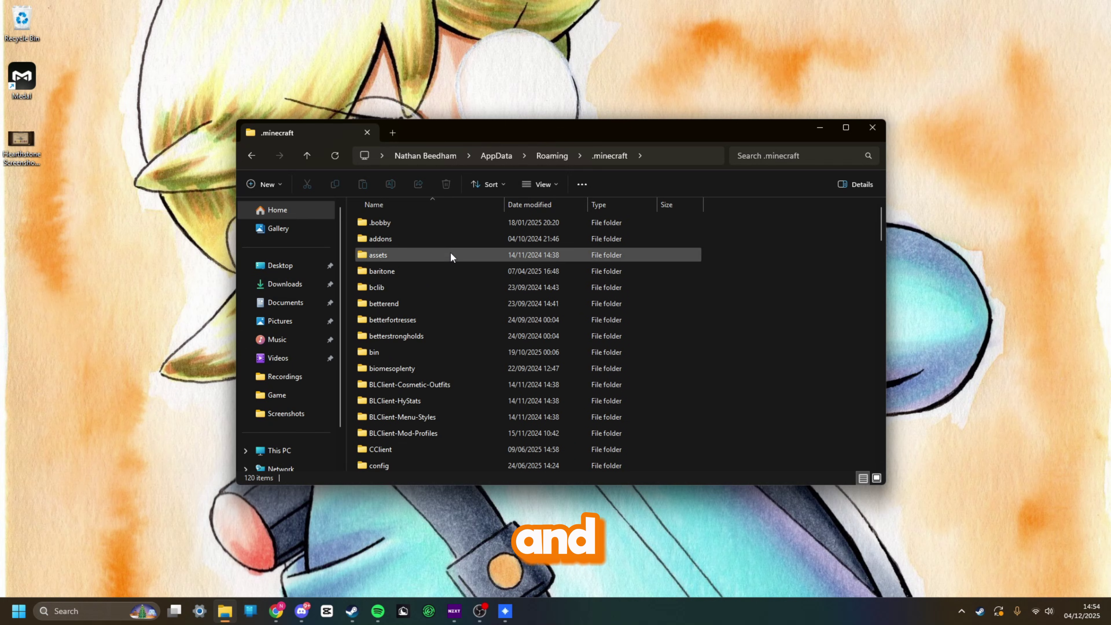
{"action": "scroll", "coordinate": [432, 358], "scroll_direction": "down", "scroll_amount": 5}
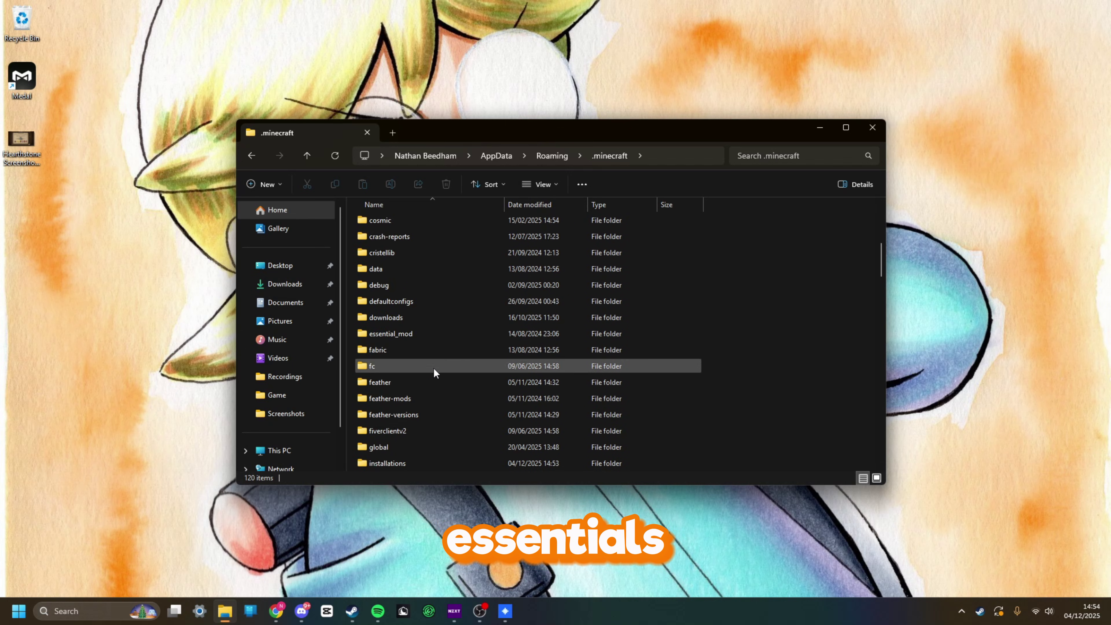
{"action": "scroll", "coordinate": [434, 373], "scroll_direction": "down", "scroll_amount": 1}
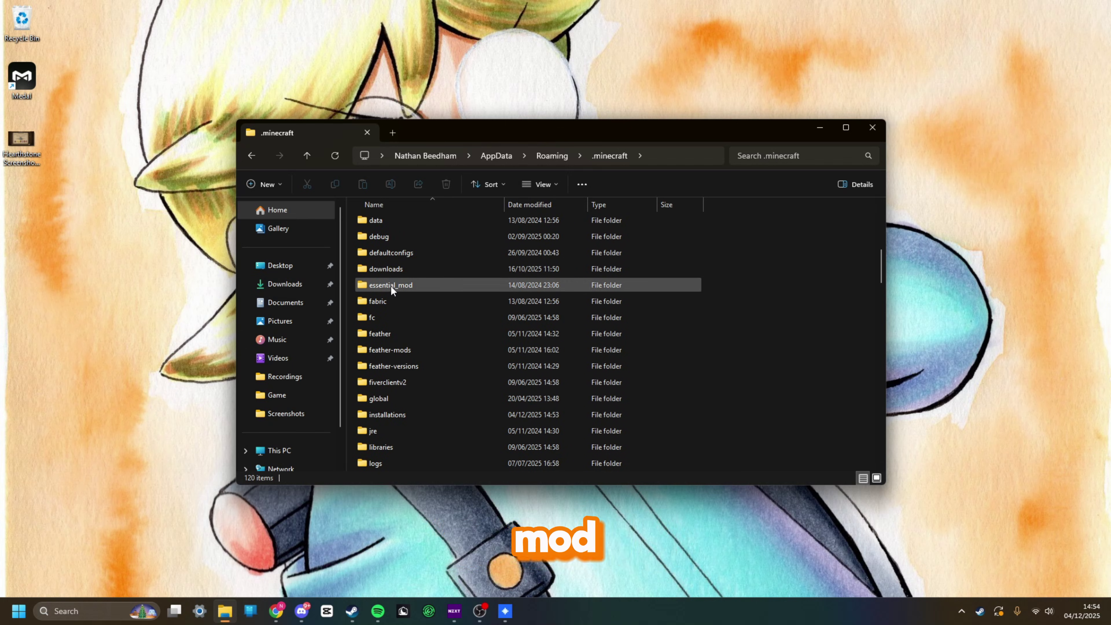
{"action": "double_click", "coordinate": [449, 289]}
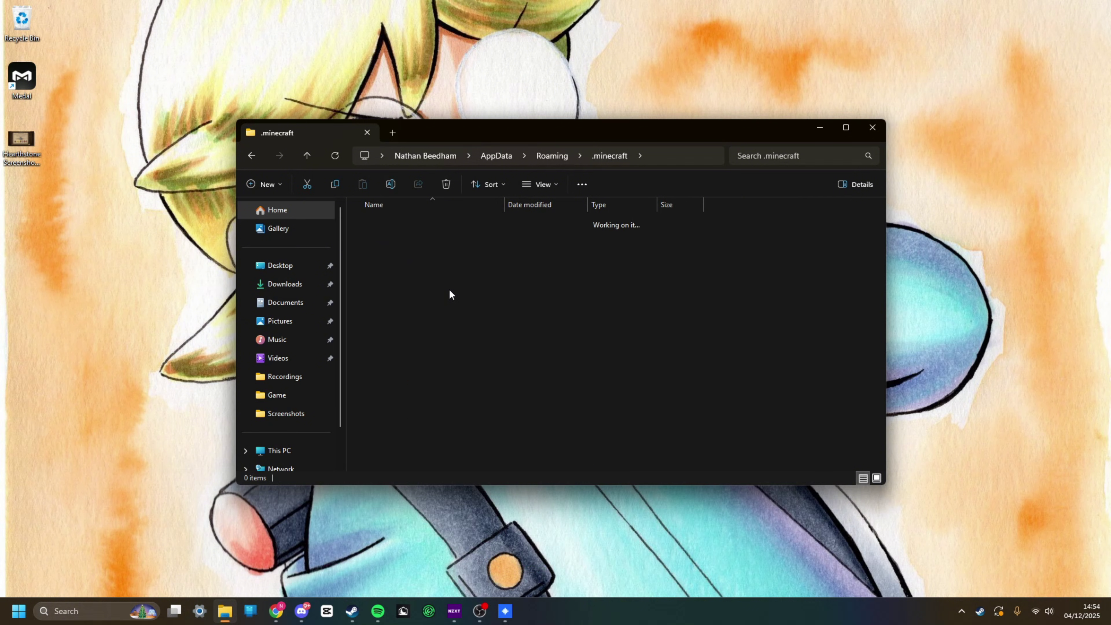
Look through the fabric and forge folders inside essential_mod.
{"action": "left_click", "coordinate": [437, 225]}
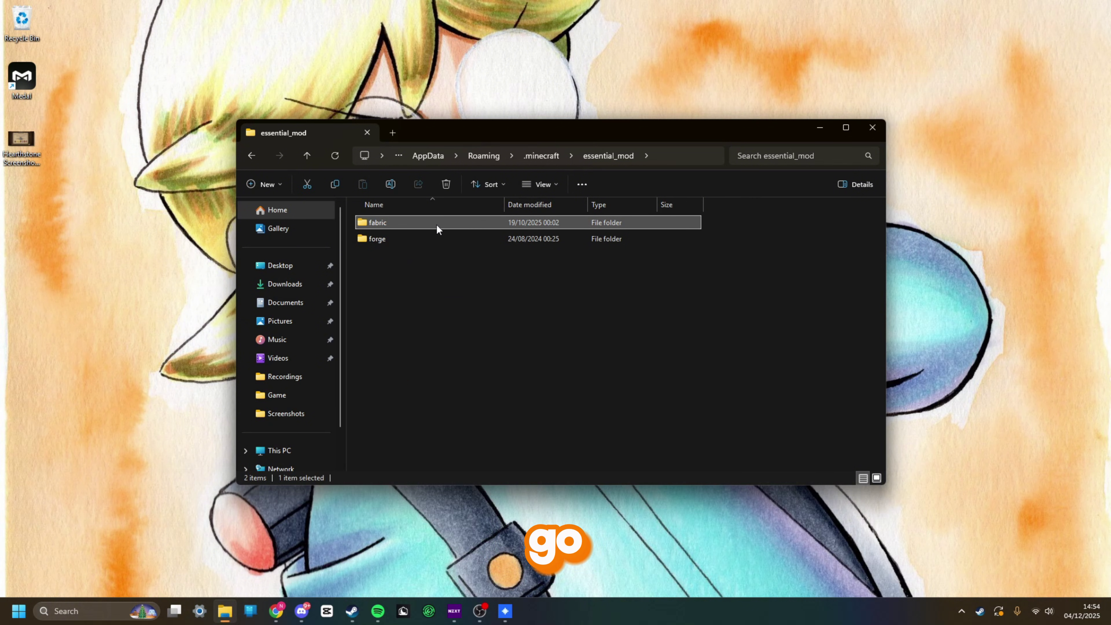
{"action": "double_click", "coordinate": [436, 225]}
{"action": "key", "text": "alt+Left"}
{"action": "double_click", "coordinate": [434, 240]}
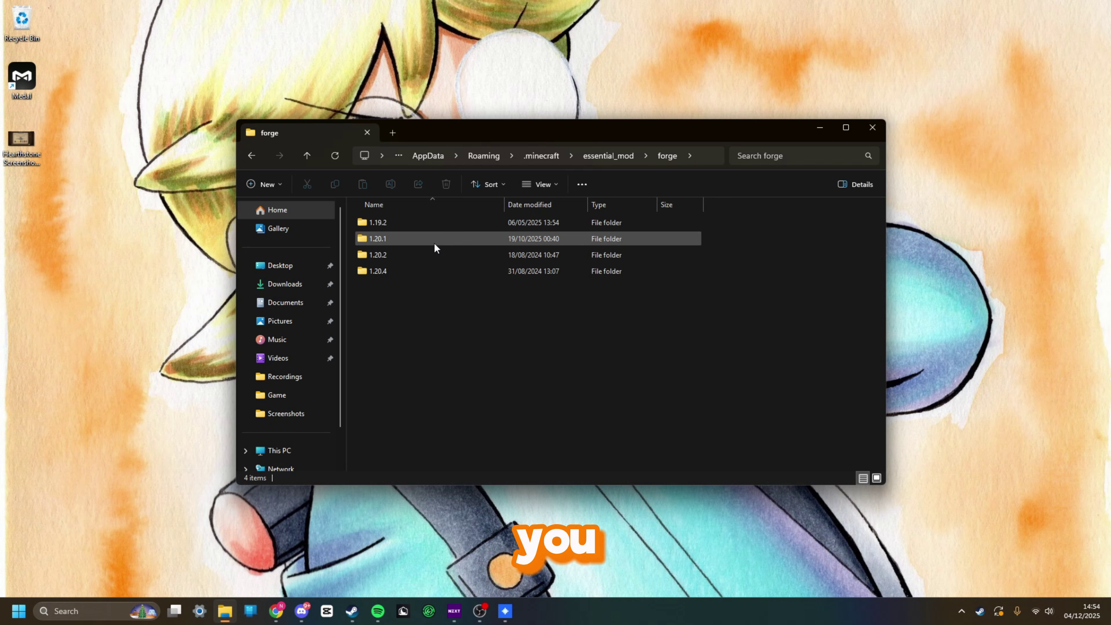
{"action": "key", "text": "ctrl+a"}
{"action": "left_click", "coordinate": [441, 337]}
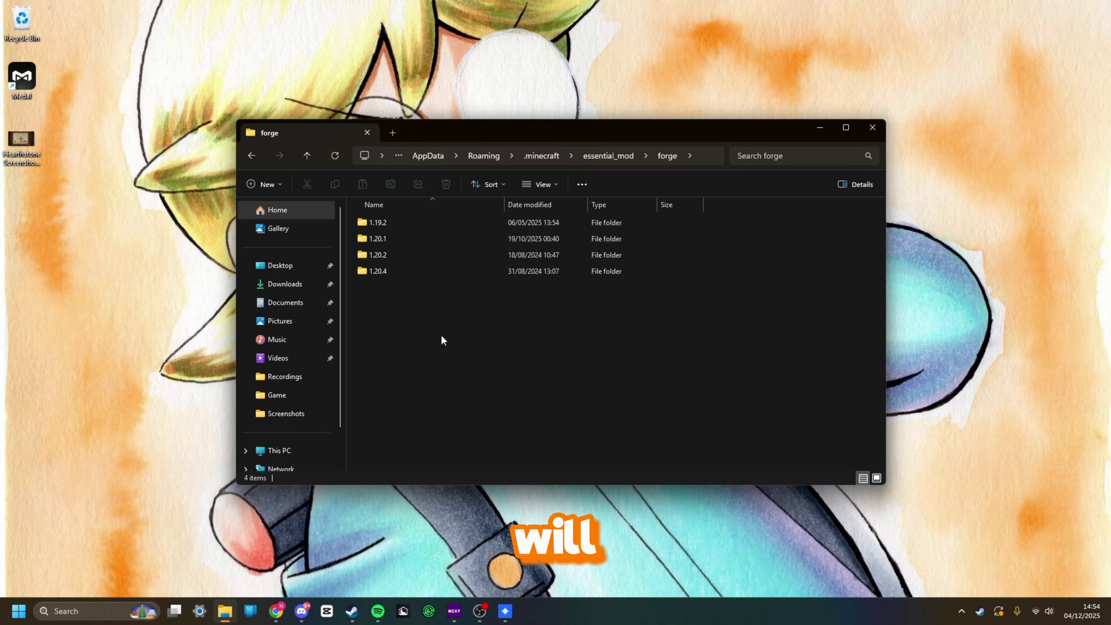
{"action": "key", "text": "alt+Left"}
{"action": "double_click", "coordinate": [427, 221]}
{"action": "key", "text": "alt+Left"}
{"action": "double_click", "coordinate": [415, 240]}
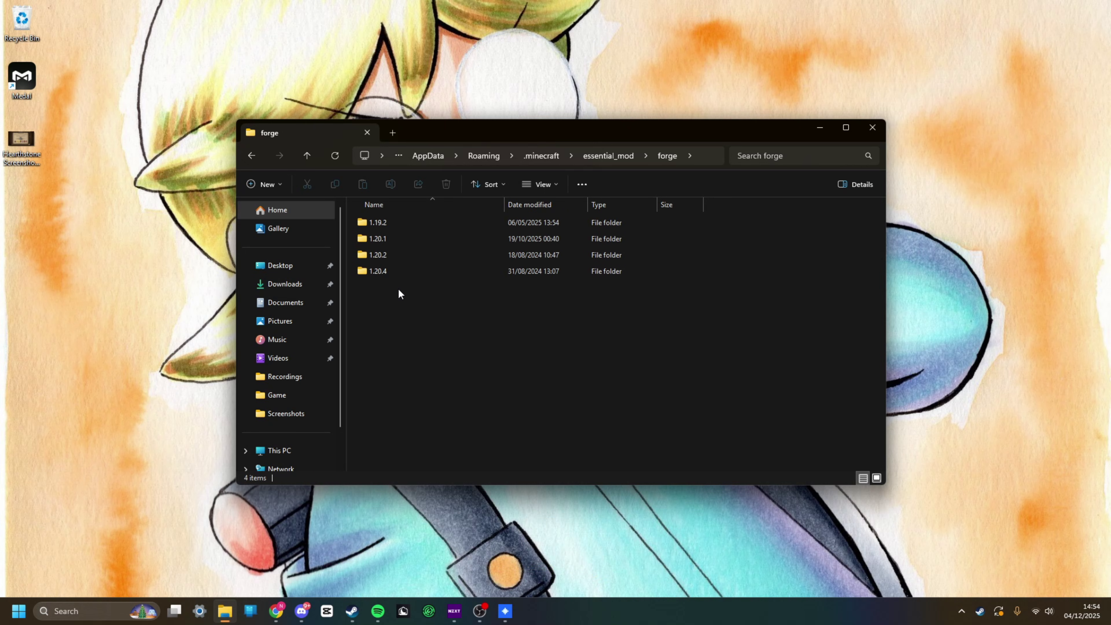
Open the forge 1.19.2 'from the pog fog' instance and peek into its mods folder.
{"action": "double_click", "coordinate": [397, 224]}
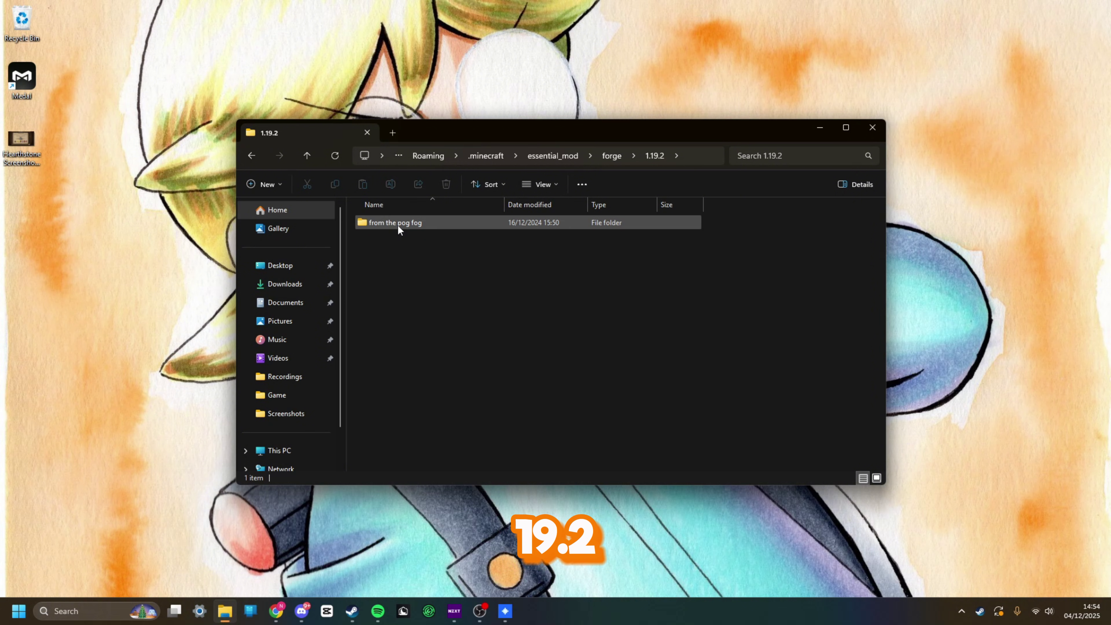
{"action": "double_click", "coordinate": [397, 224]}
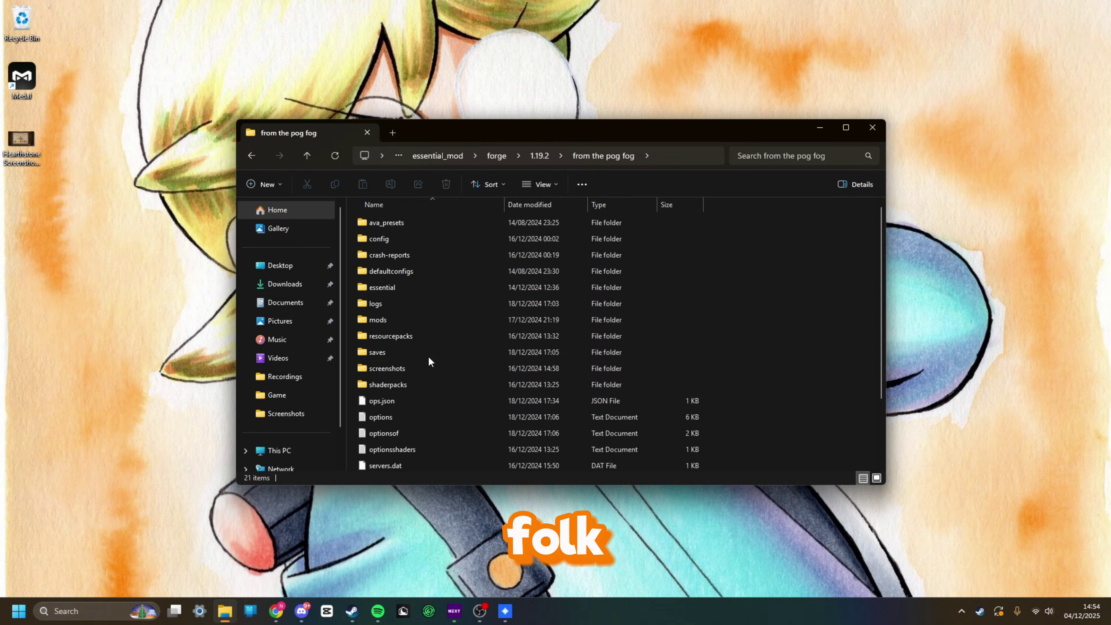
{"action": "scroll", "coordinate": [429, 358], "scroll_direction": "down", "scroll_amount": 2}
{"action": "scroll", "coordinate": [426, 350], "scroll_direction": "up", "scroll_amount": 2}
{"action": "double_click", "coordinate": [420, 319]}
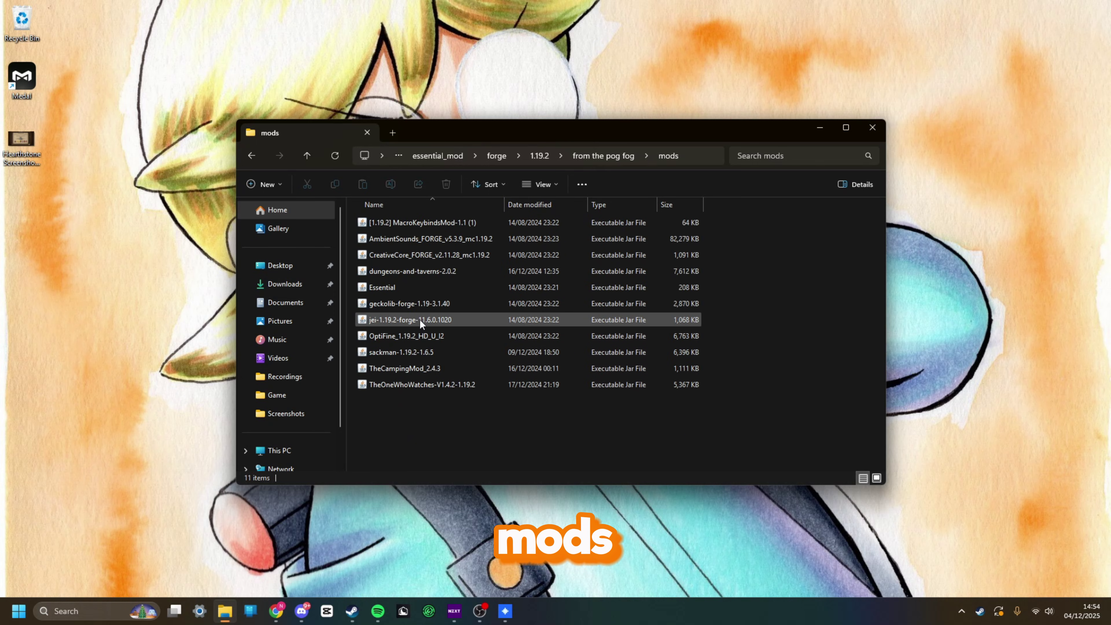
{"action": "key", "text": "alt+Left"}
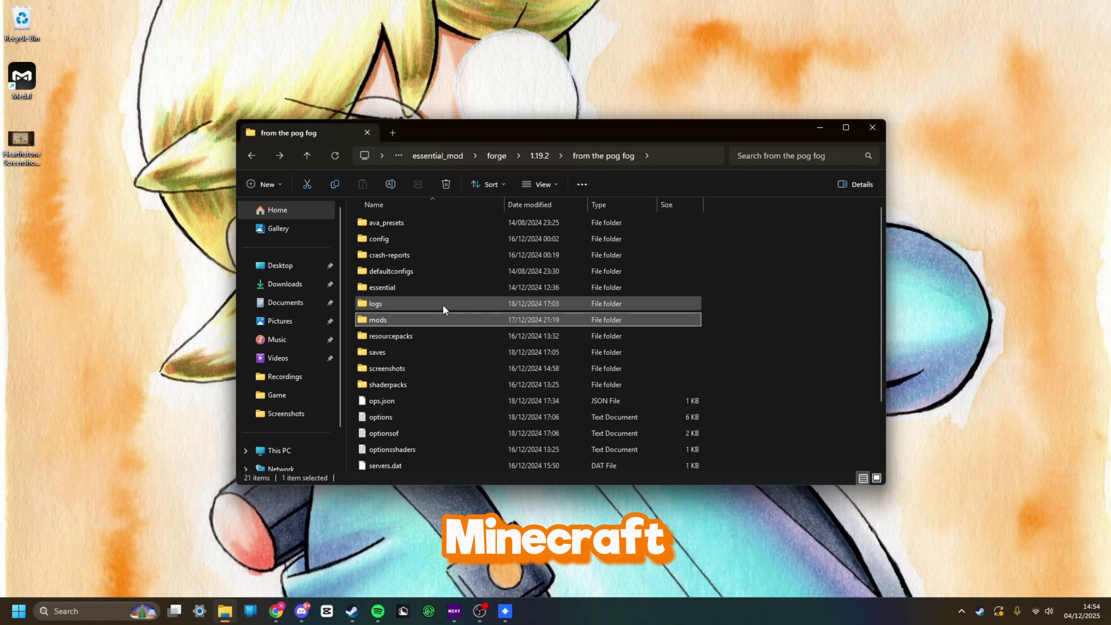
{"action": "key", "text": "alt+Left"}
{"action": "key", "text": "alt+Left"}
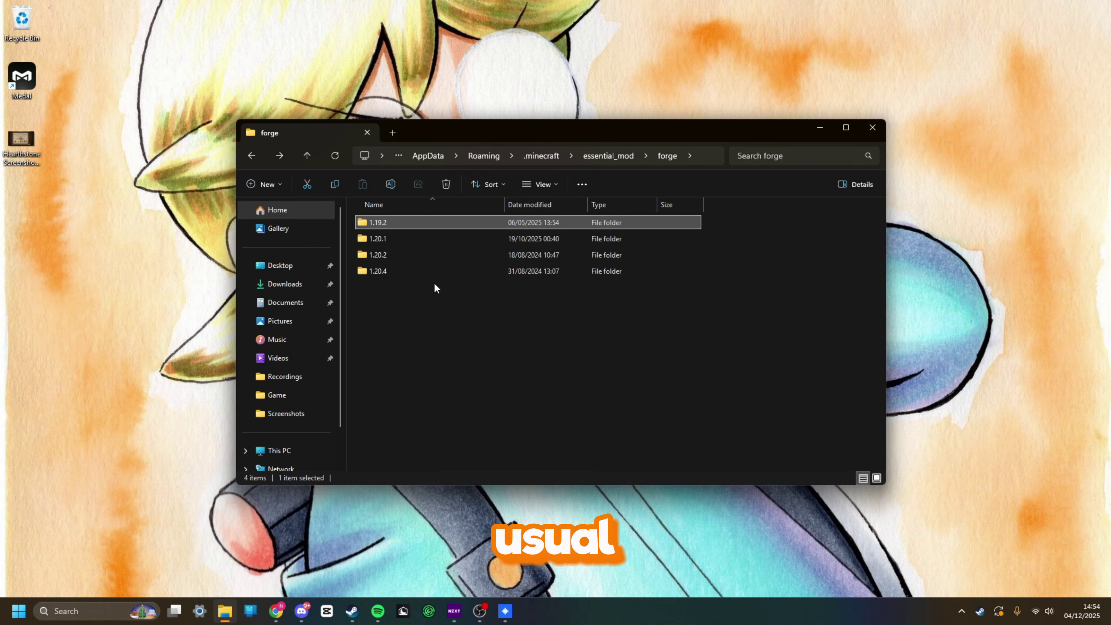
{"action": "key", "text": "alt+Right"}
{"action": "key", "text": "alt+Right"}
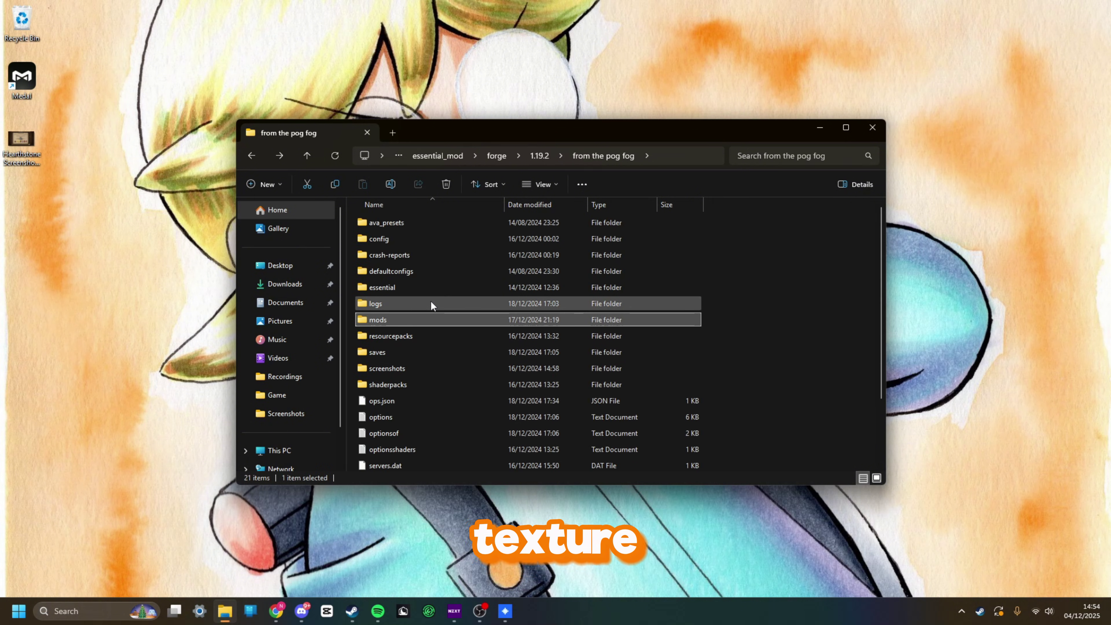
View the instance's options file in Notepad, then close it.
{"action": "scroll", "coordinate": [424, 320], "scroll_direction": "down", "scroll_amount": 2}
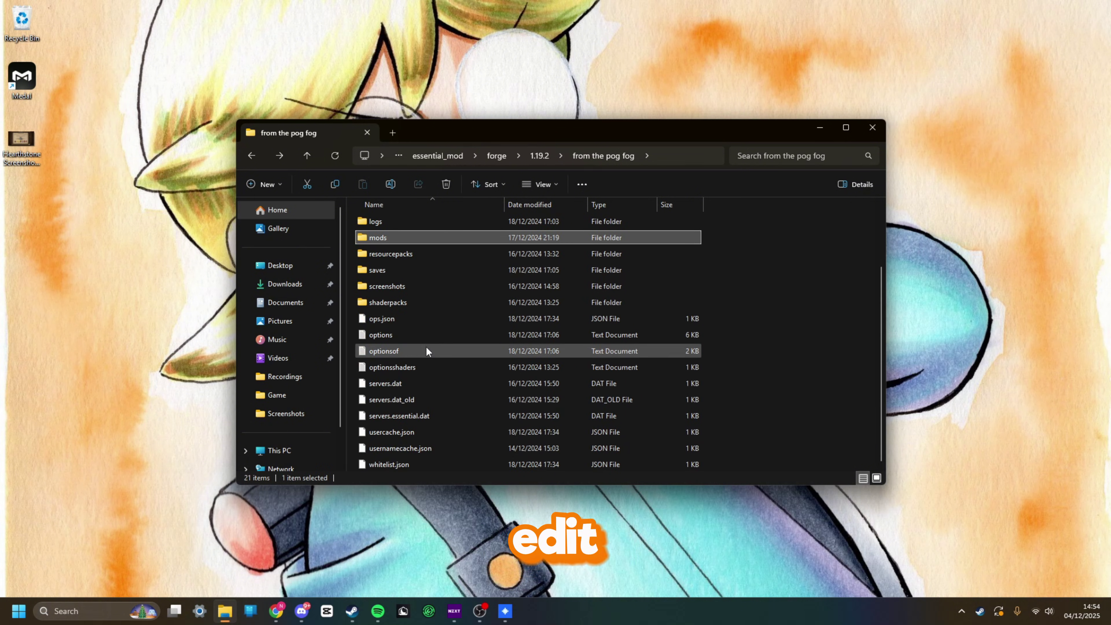
{"action": "left_click", "coordinate": [423, 333]}
{"action": "double_click", "coordinate": [423, 334]}
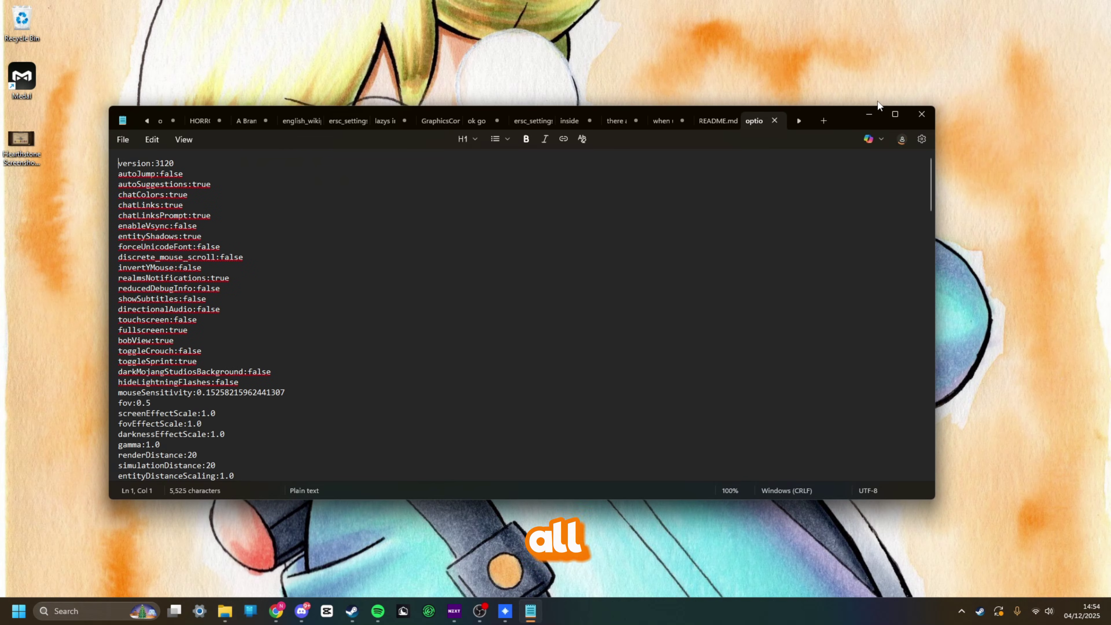
{"action": "left_click", "coordinate": [920, 114]}
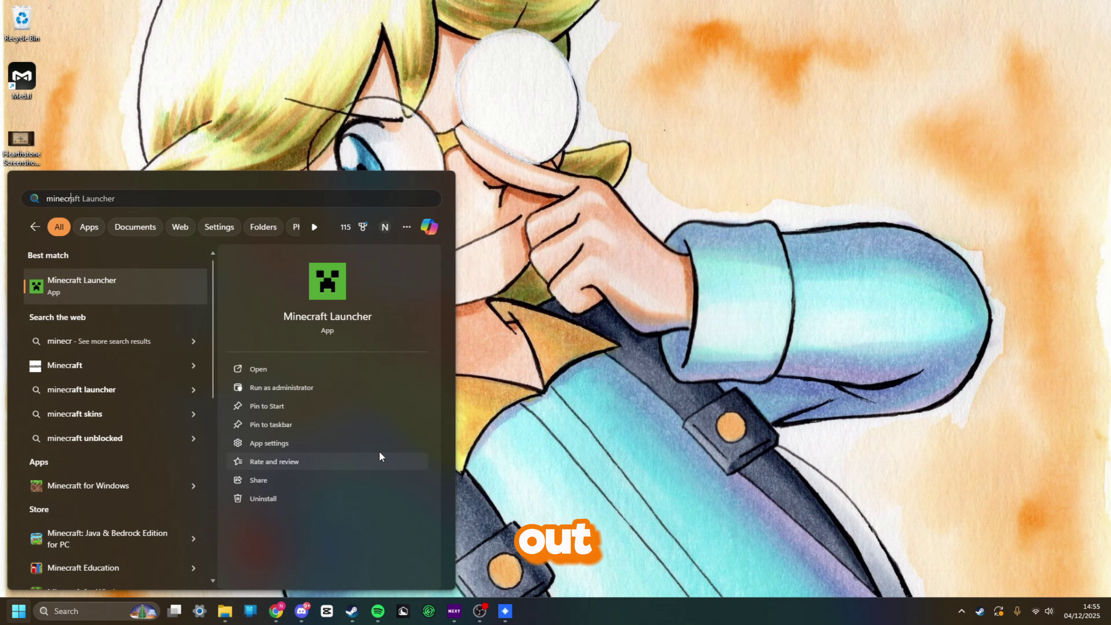
Launch Minecraft Launcher from search and view its Java Edition installations list.
{"action": "left_click", "coordinate": [341, 369]}
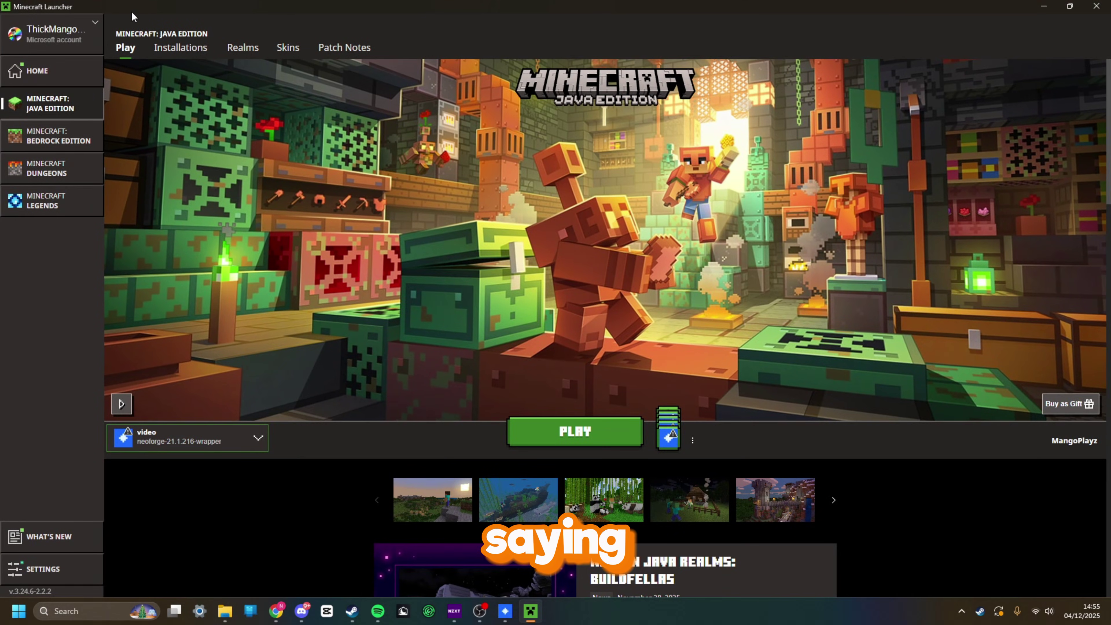
{"action": "left_click", "coordinate": [180, 48]}
{"action": "scroll", "coordinate": [787, 219], "scroll_direction": "down", "scroll_amount": 5}
{"action": "scroll", "coordinate": [789, 232], "scroll_direction": "up", "scroll_amount": 5}
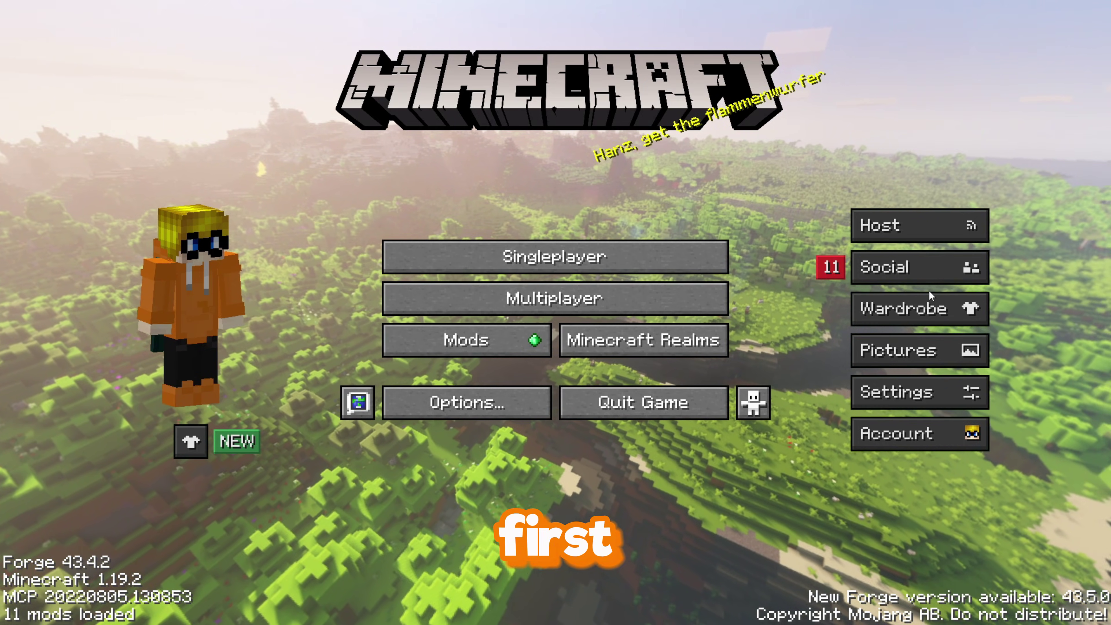
{"action": "left_click", "coordinate": [474, 351]}
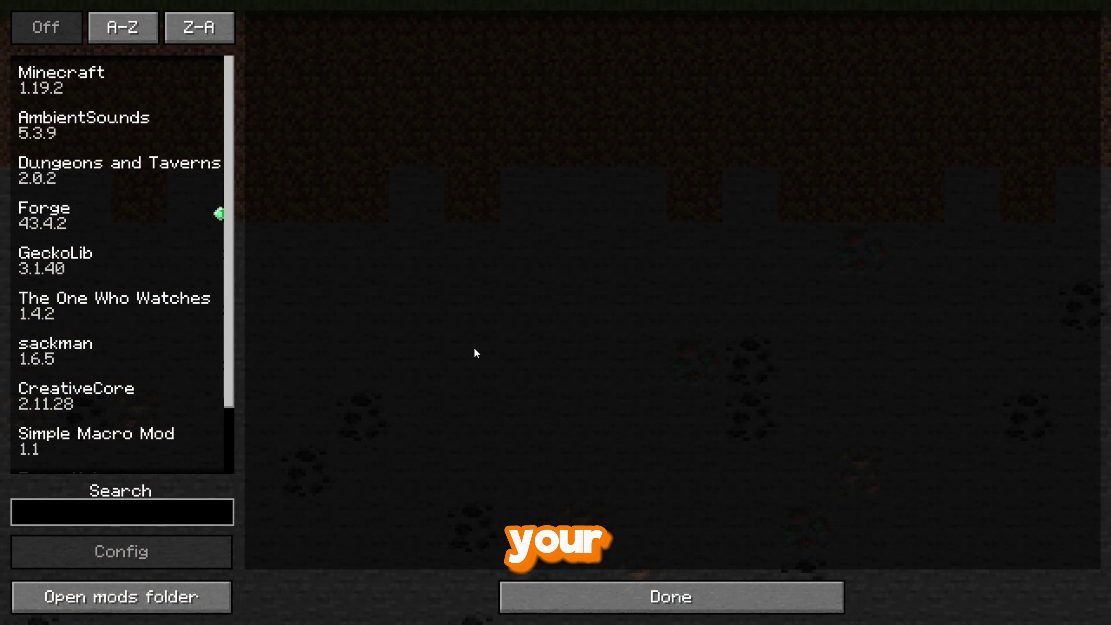
{"action": "scroll", "coordinate": [205, 206], "scroll_direction": "down", "scroll_amount": 3}
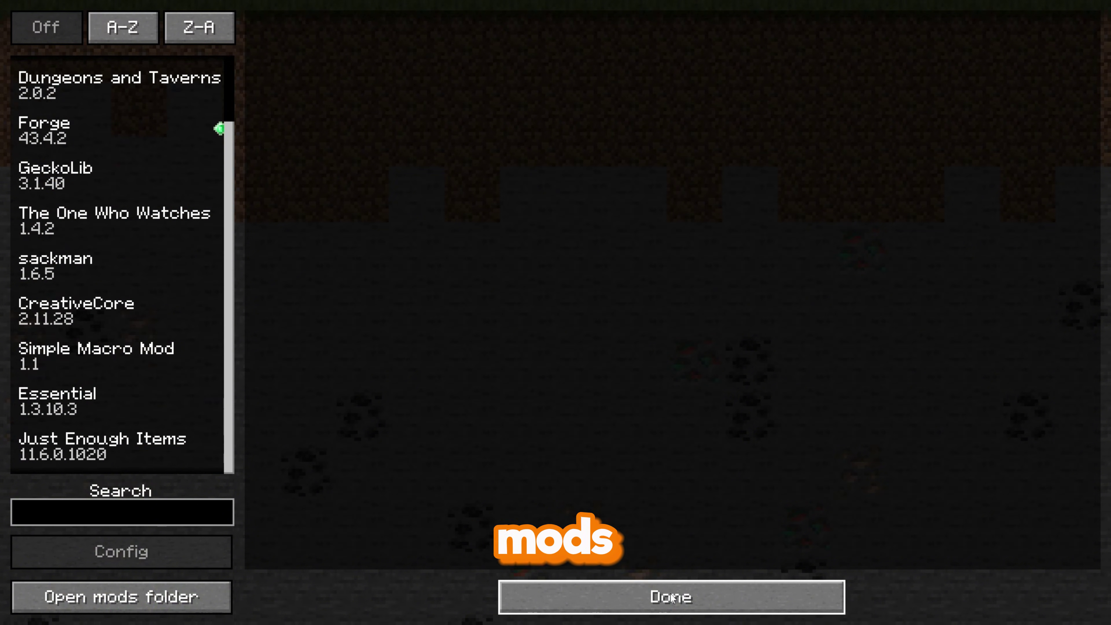
{"action": "scroll", "coordinate": [140, 349], "scroll_direction": "up", "scroll_amount": 3}
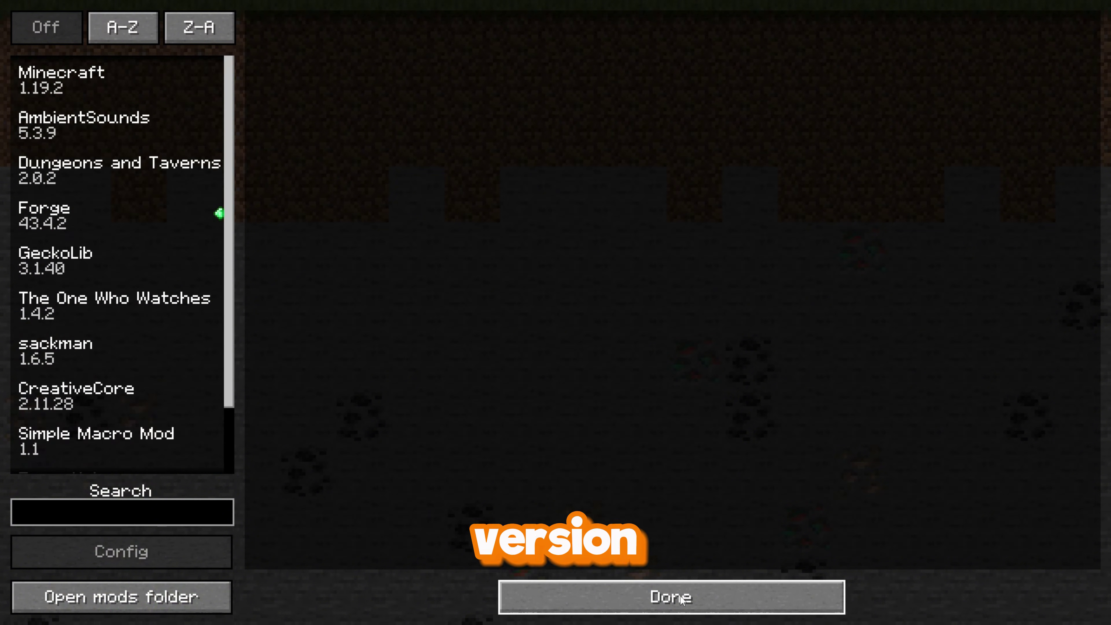
{"action": "left_click", "coordinate": [685, 607]}
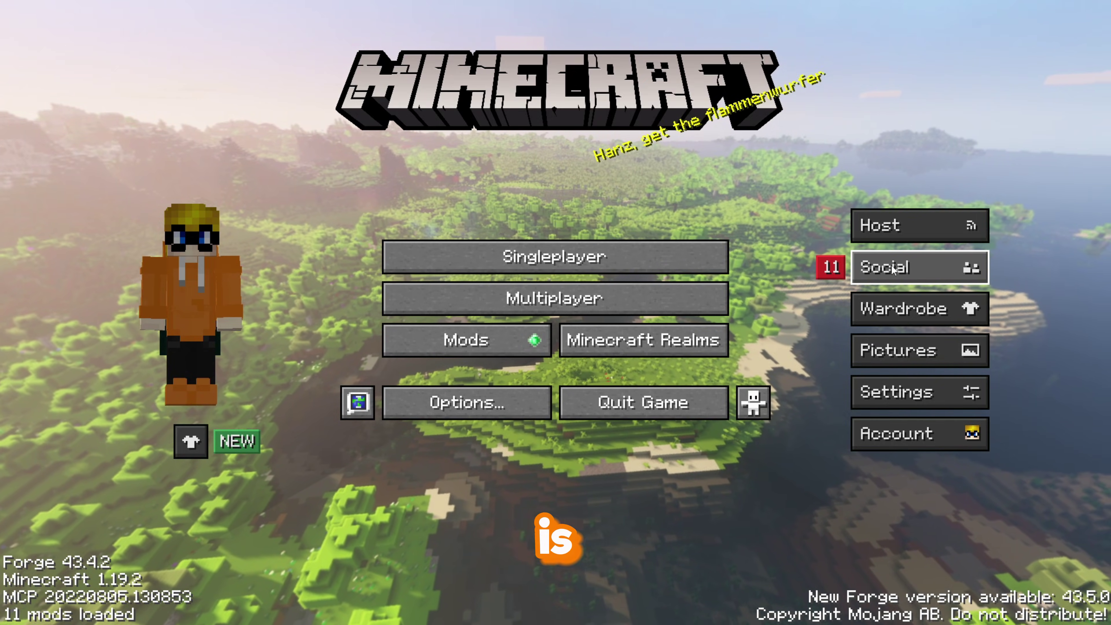
{"action": "left_click", "coordinate": [892, 270]}
{"action": "left_click", "coordinate": [586, 443]}
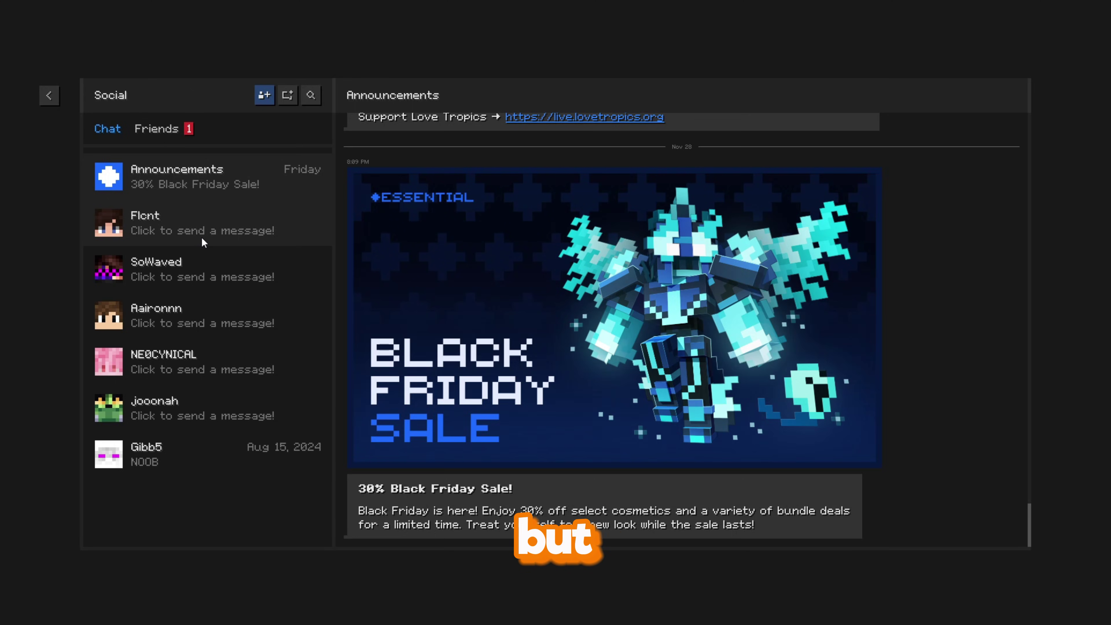
{"action": "left_click", "coordinate": [264, 95]}
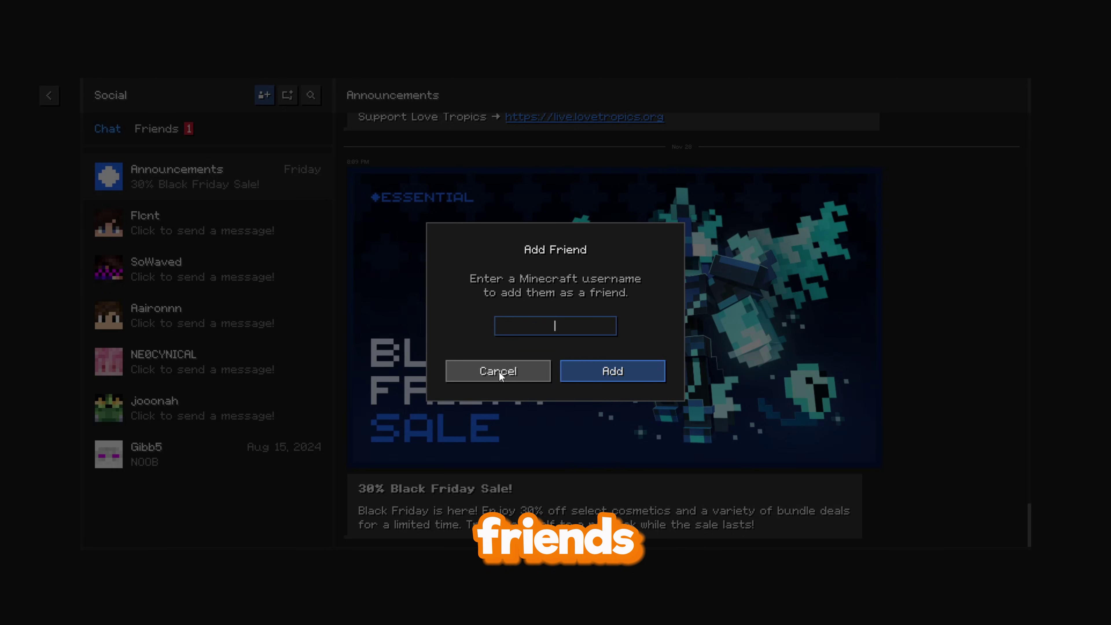
{"action": "left_click", "coordinate": [489, 374]}
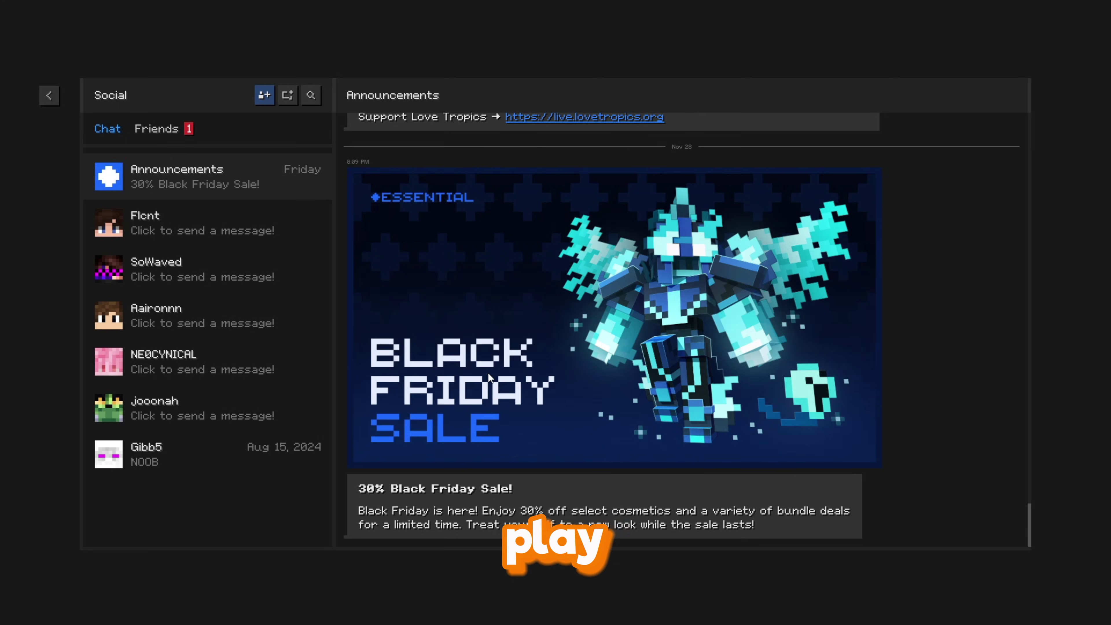
{"action": "key", "text": "Escape"}
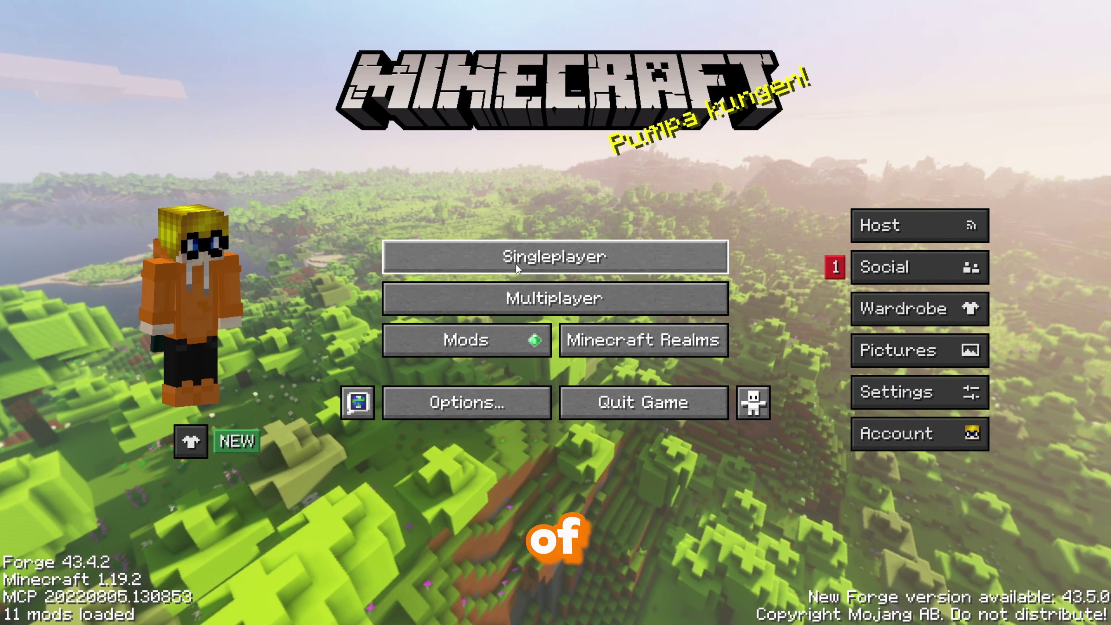
Load the singleplayer world New World (7), accepting the experimental settings warning.
{"action": "left_click", "coordinate": [515, 263]}
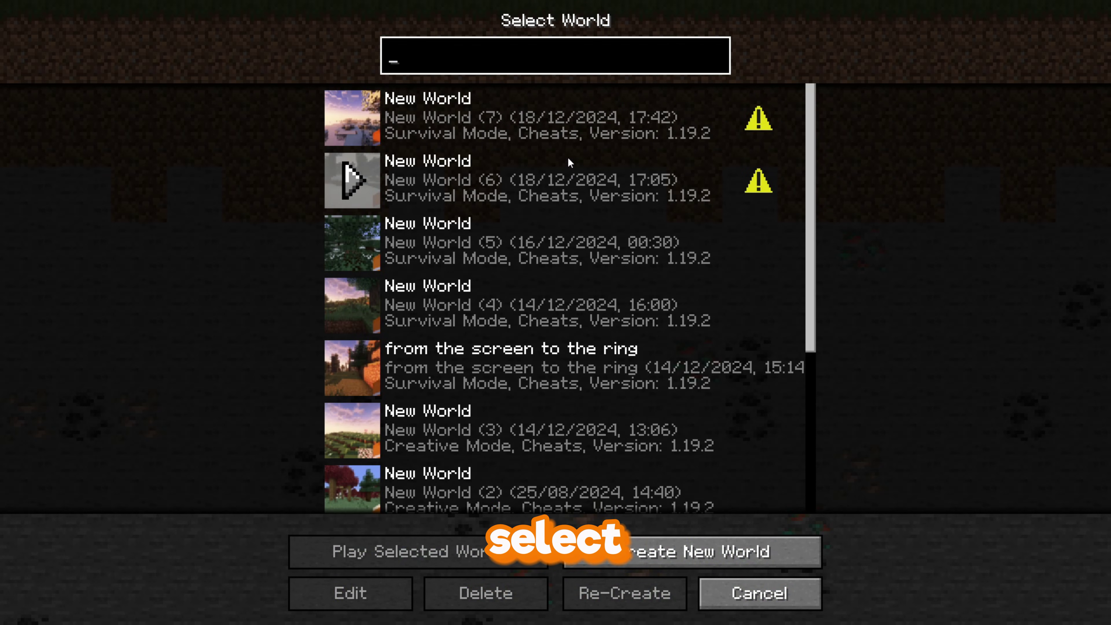
{"action": "left_click", "coordinate": [571, 136]}
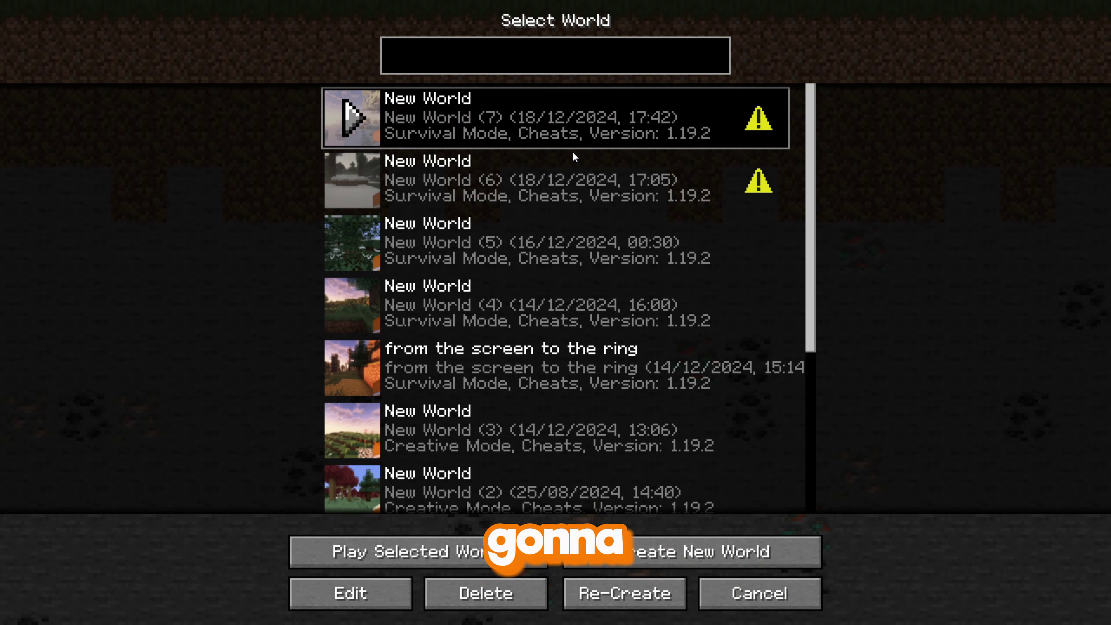
{"action": "left_click", "coordinate": [449, 539]}
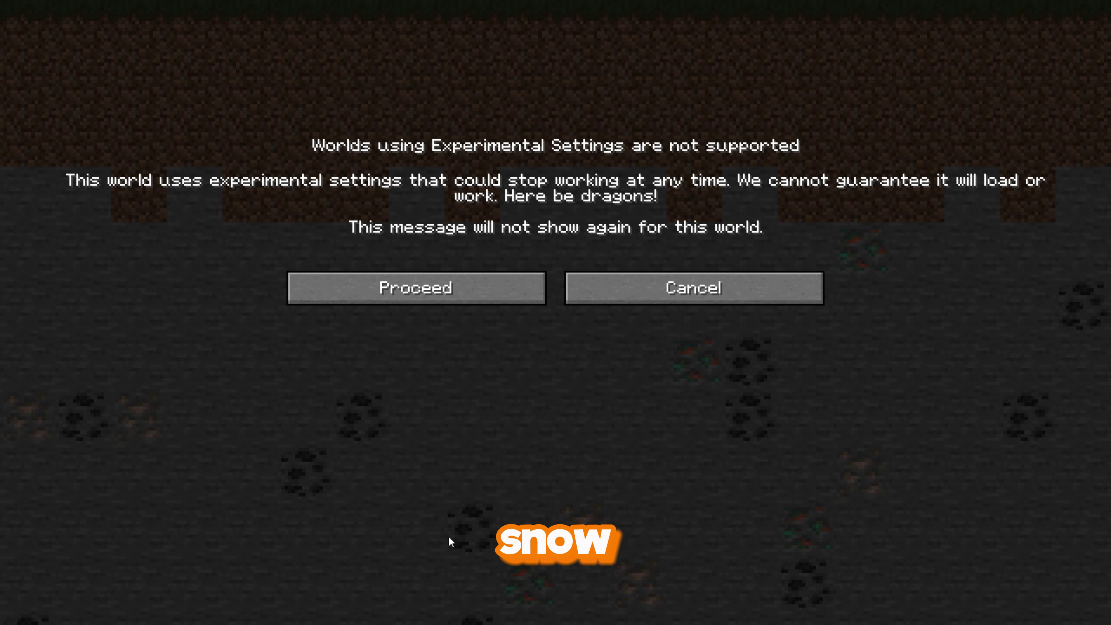
{"action": "left_click", "coordinate": [471, 294]}
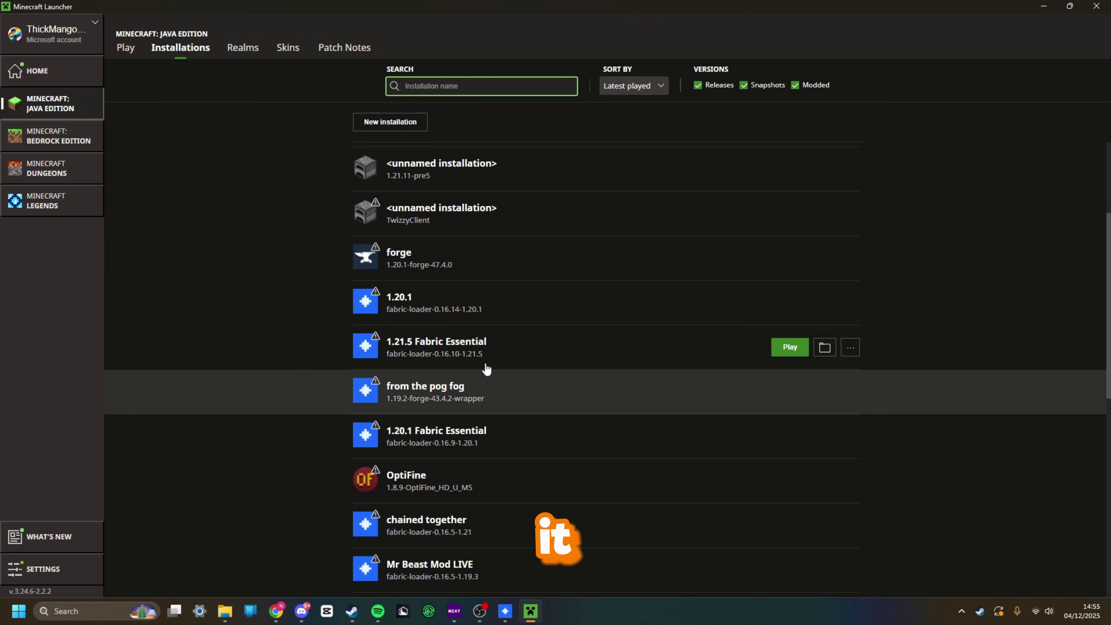
{"action": "scroll", "coordinate": [493, 383], "scroll_direction": "down", "scroll_amount": 10}
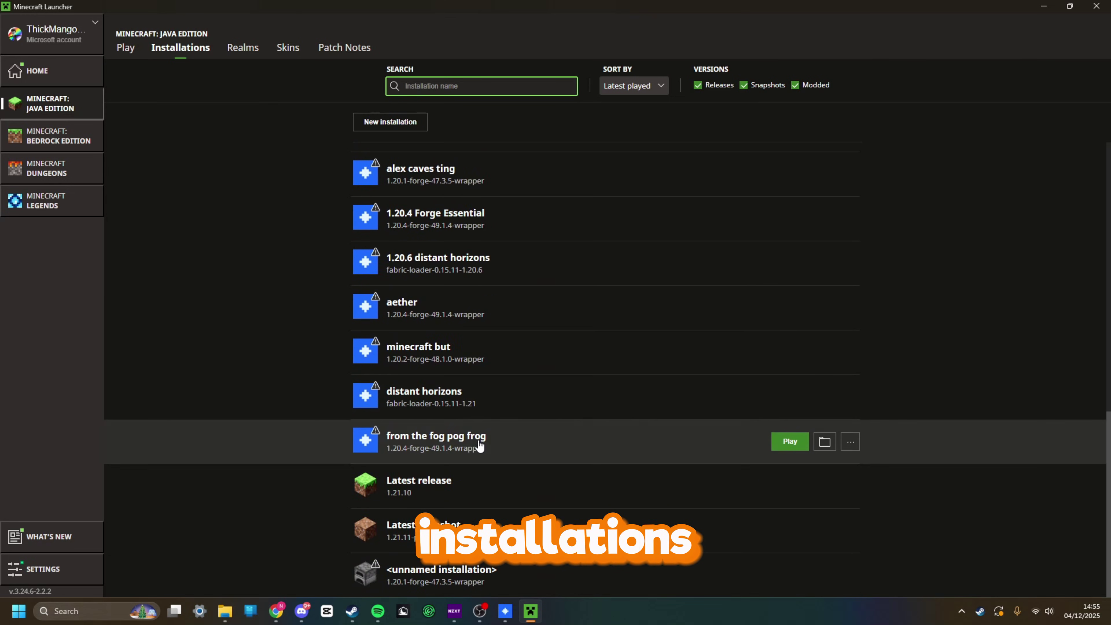
{"action": "scroll", "coordinate": [493, 394], "scroll_direction": "up", "scroll_amount": 4}
{"action": "scroll", "coordinate": [493, 399], "scroll_direction": "up", "scroll_amount": 6}
{"action": "scroll", "coordinate": [491, 479], "scroll_direction": "down", "scroll_amount": 7}
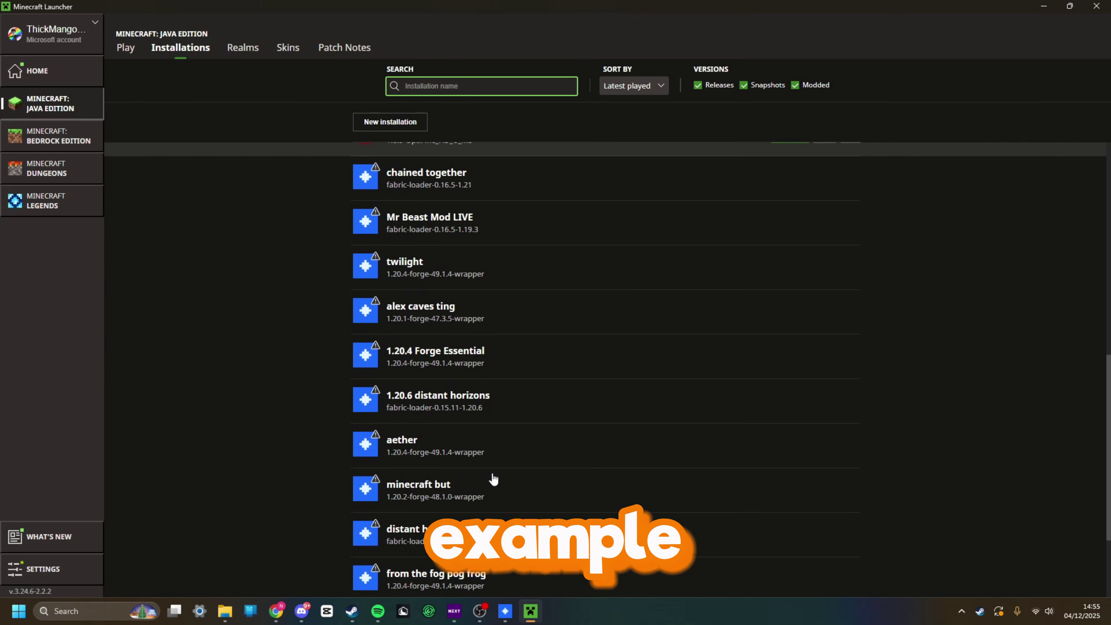
{"action": "scroll", "coordinate": [491, 478], "scroll_direction": "up", "scroll_amount": 4}
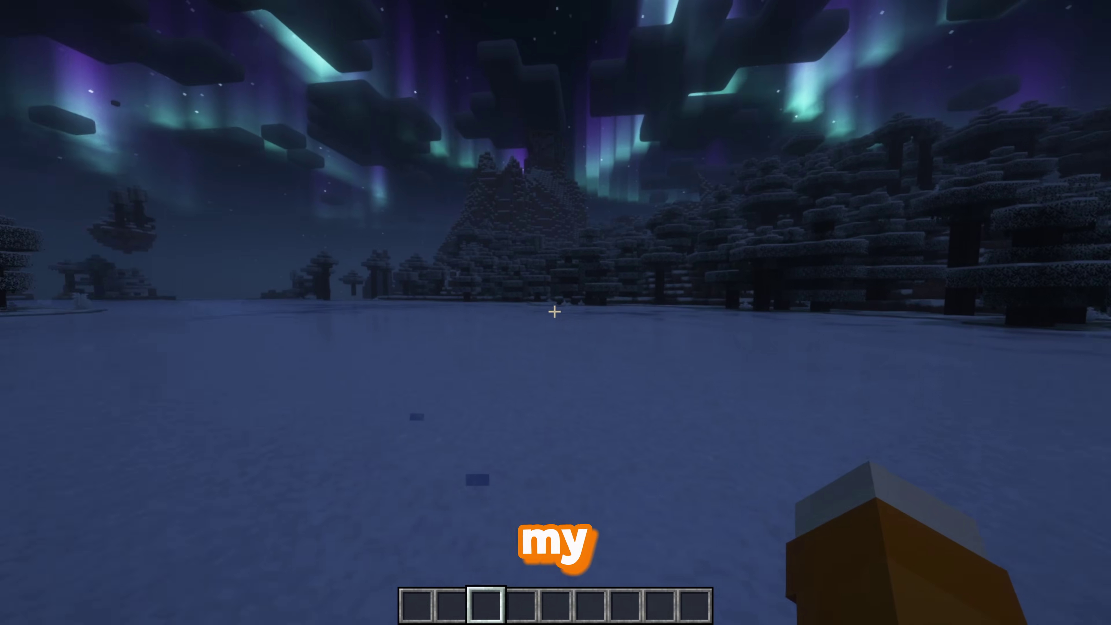
Invite a friend from the pause menu with Survival mode kept, re-sending their invite.
{"action": "key", "text": "w"}
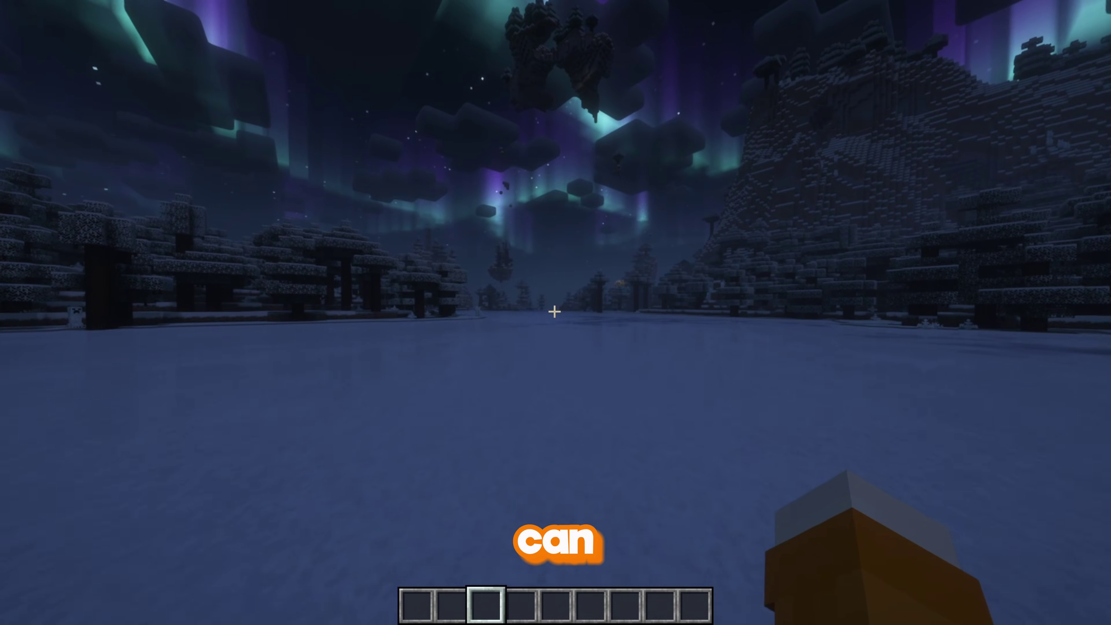
{"action": "key", "text": "Escape"}
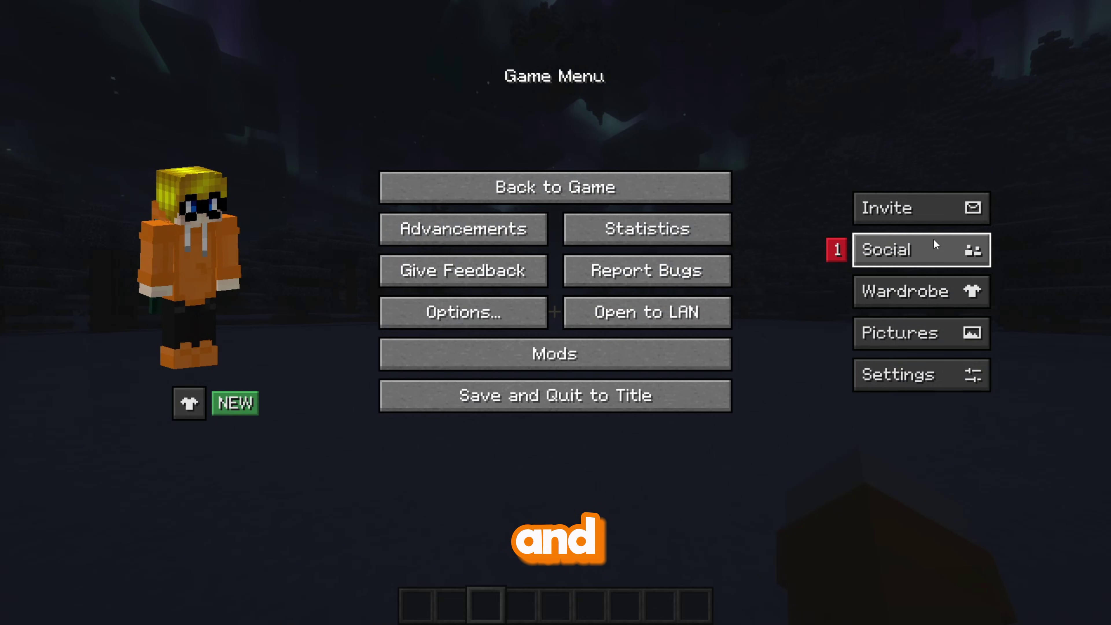
{"action": "left_click", "coordinate": [927, 206]}
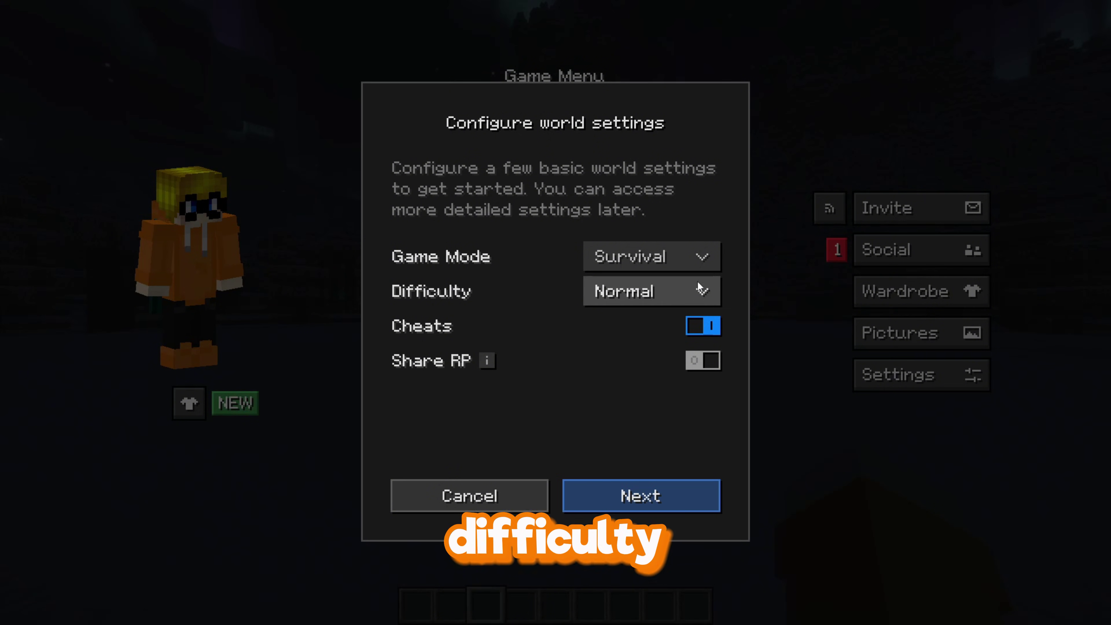
{"action": "left_click", "coordinate": [698, 258]}
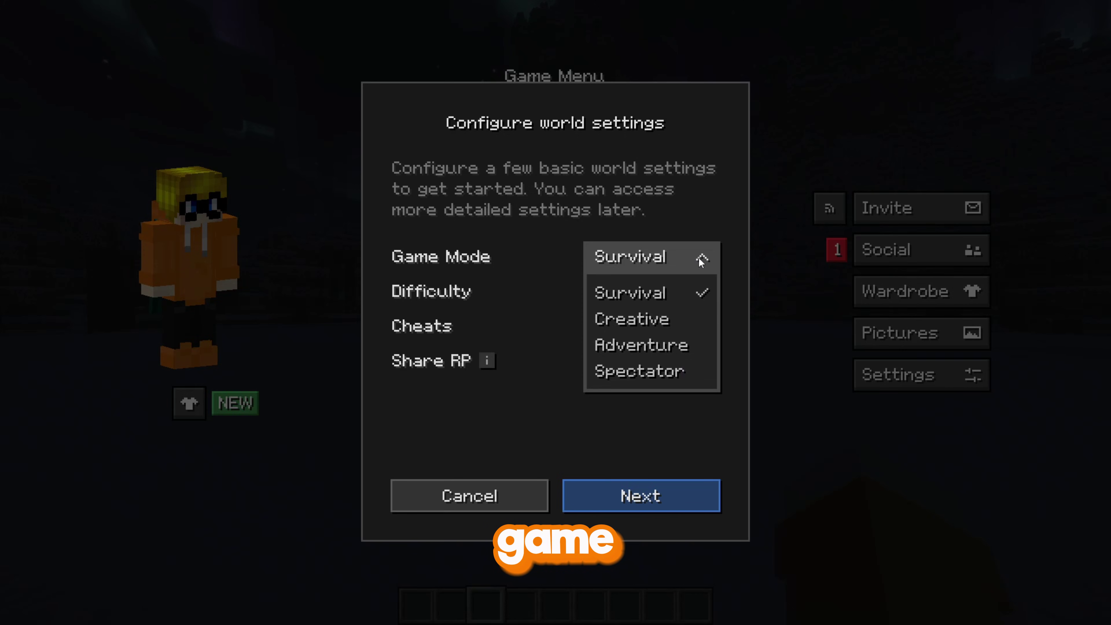
{"action": "left_click", "coordinate": [700, 261]}
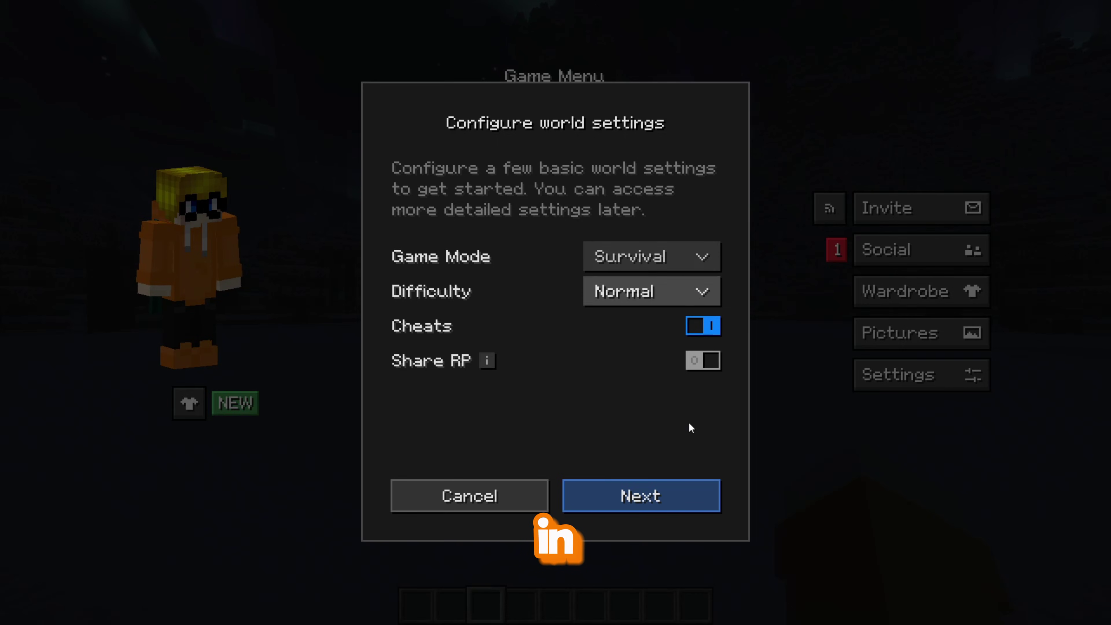
{"action": "left_click", "coordinate": [659, 505]}
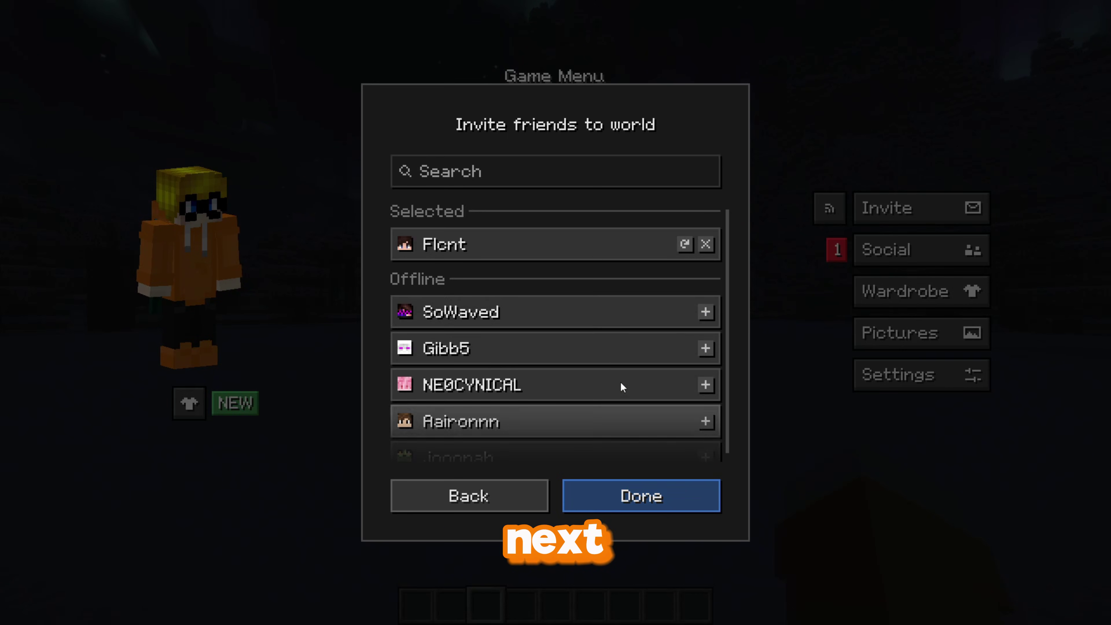
{"action": "left_click", "coordinate": [684, 245]}
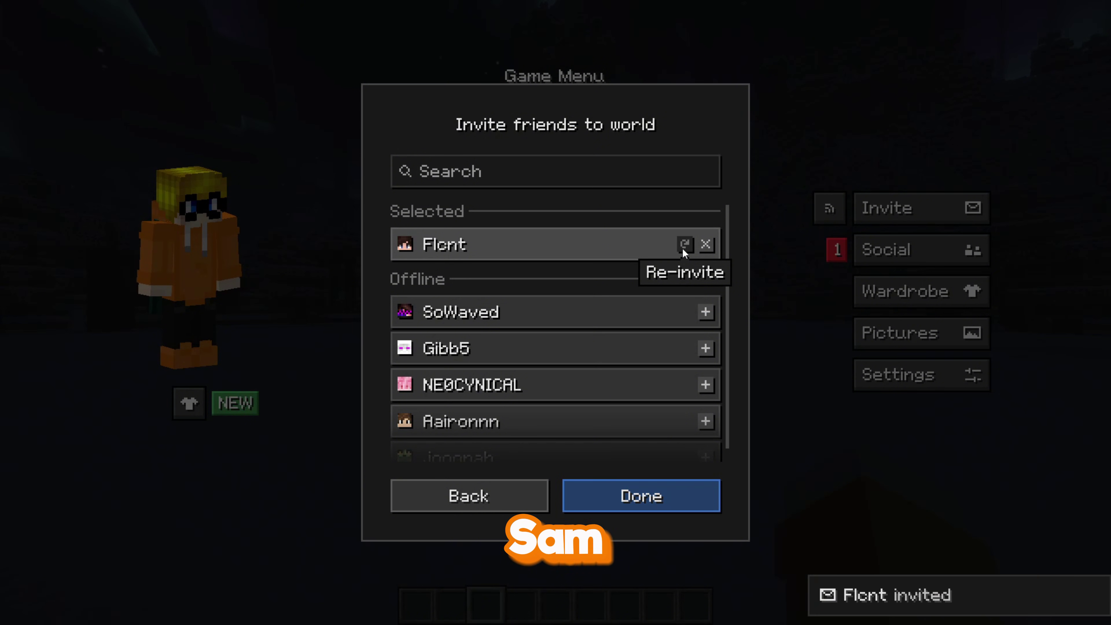
{"action": "key", "text": "Escape"}
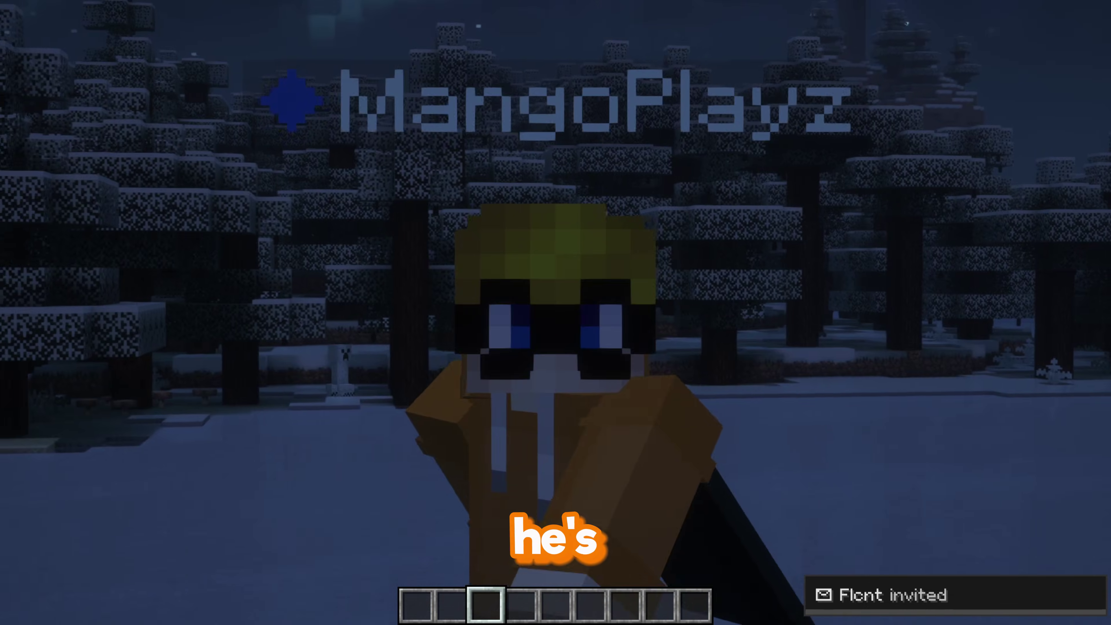